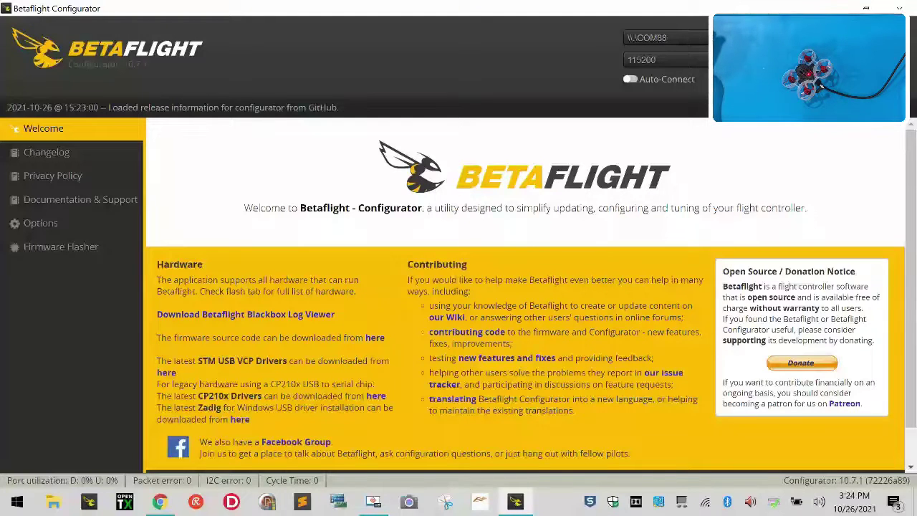
- Open the flight controller's CLI and run the version command to read its firmware target and version
{"action": "scroll", "coordinate": [66, 451], "scroll_direction": "down", "scroll_amount": 1}
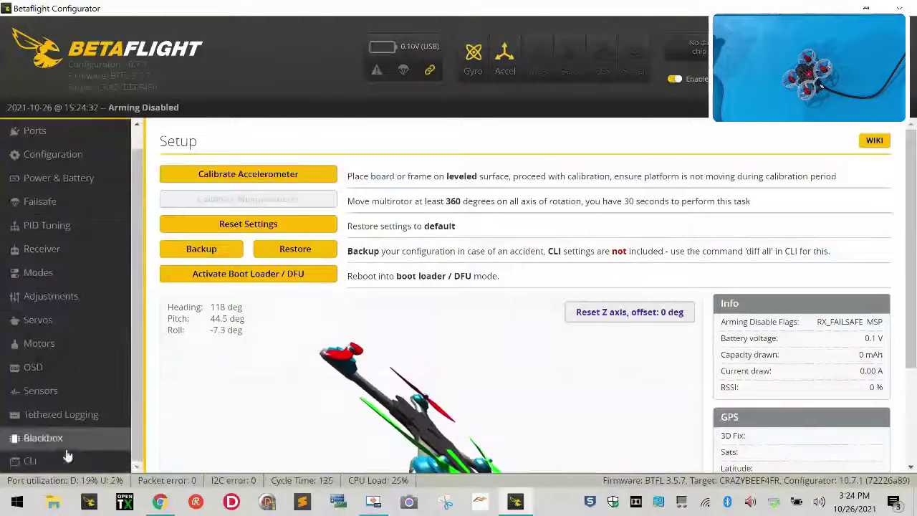
{"action": "left_click", "coordinate": [67, 458]}
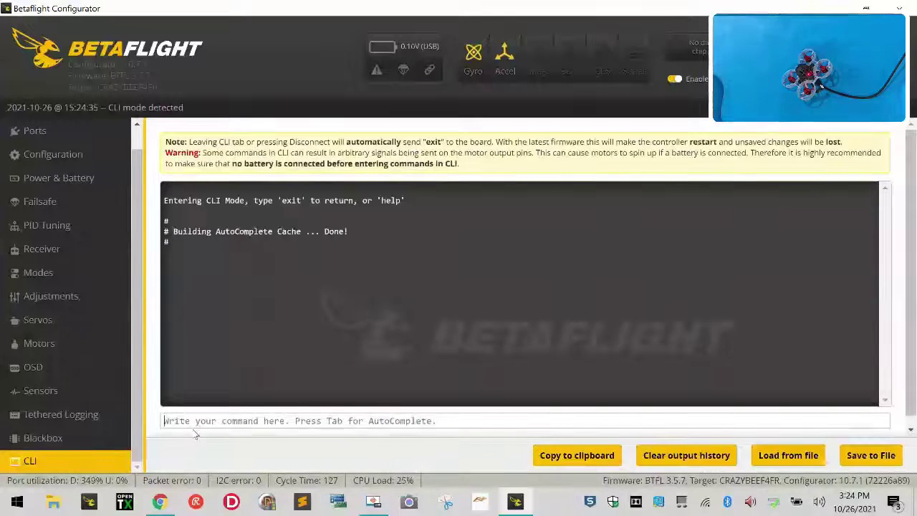
{"action": "type", "text": "v"}
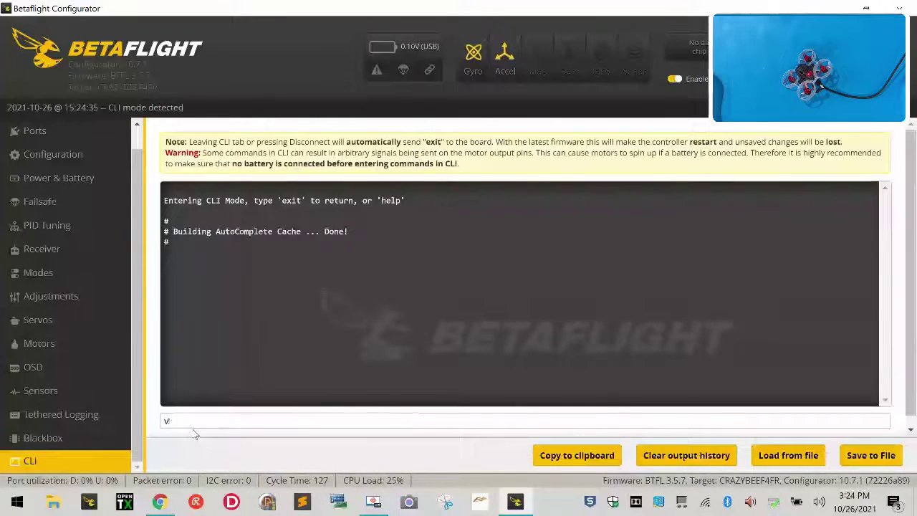
{"action": "type", "text": "ersion"}
{"action": "key", "text": "Return"}
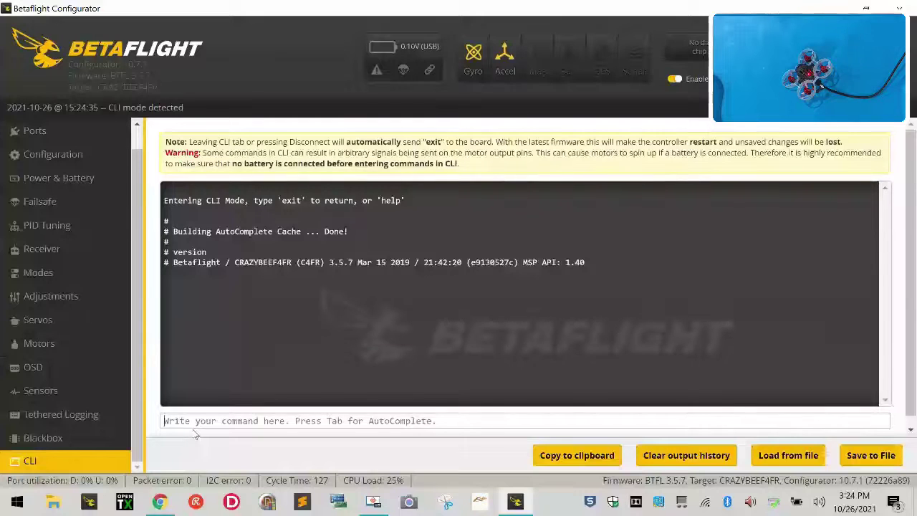
- List the available CLI commands with autocomplete and highlight frsky_bind in the list
{"action": "key", "text": "Tab"}
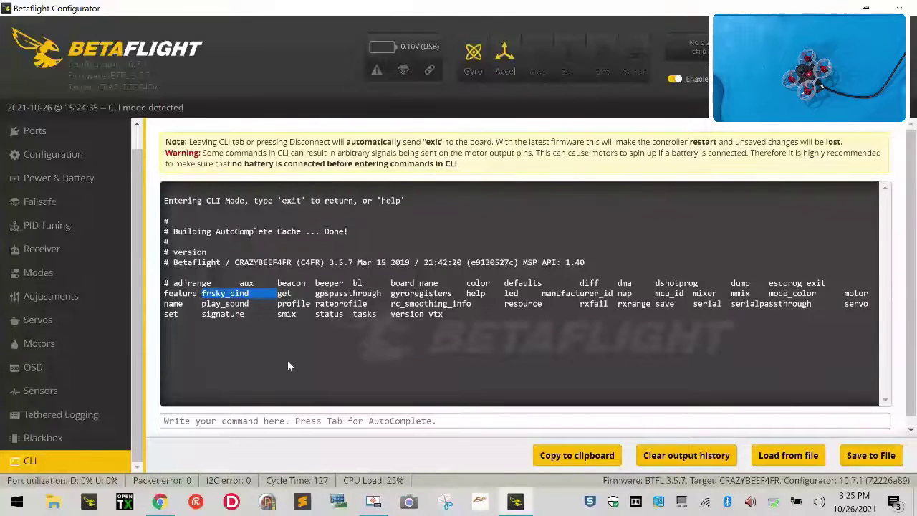
{"action": "left_click", "coordinate": [204, 293]}
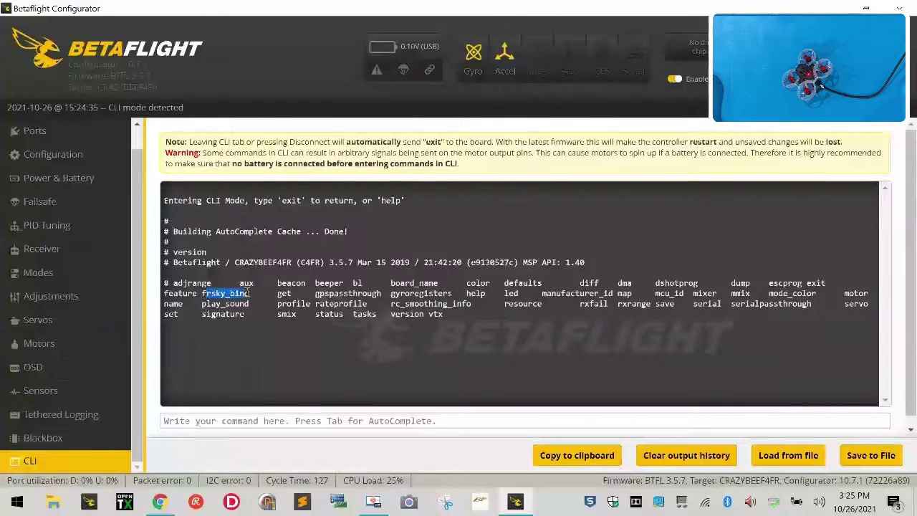
{"action": "left_click", "coordinate": [248, 293]}
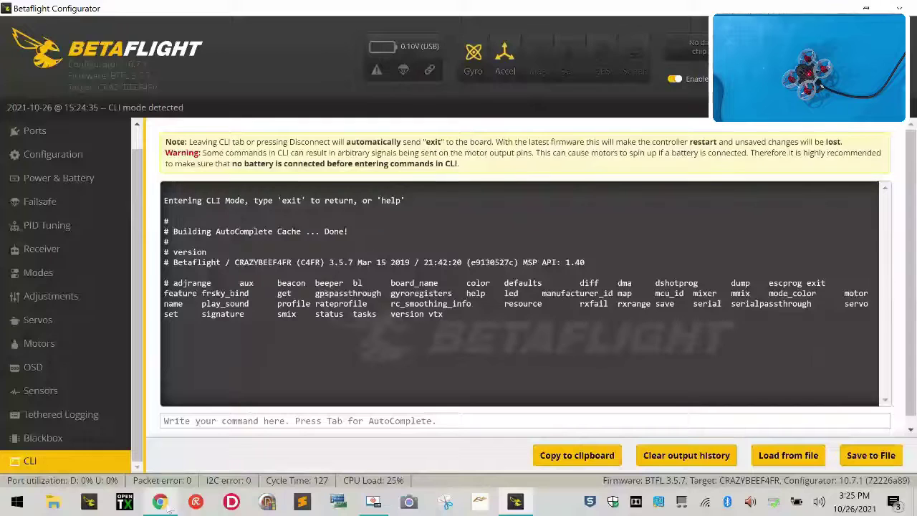
- Switch to Chrome and open the Betaflight 3.5.7 release page by changing the release tag in the GitHub address to 3.5.7
{"action": "mouse_move", "coordinate": [170, 510]}
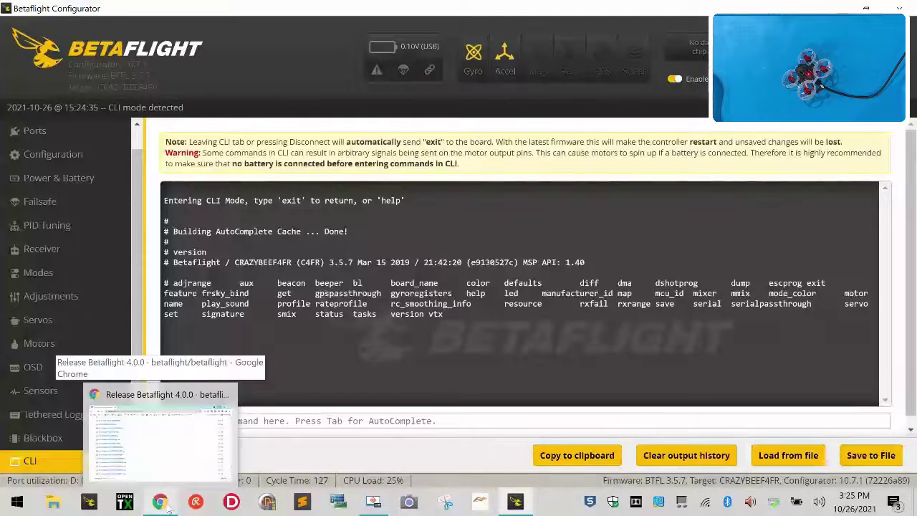
{"action": "left_click", "coordinate": [158, 440]}
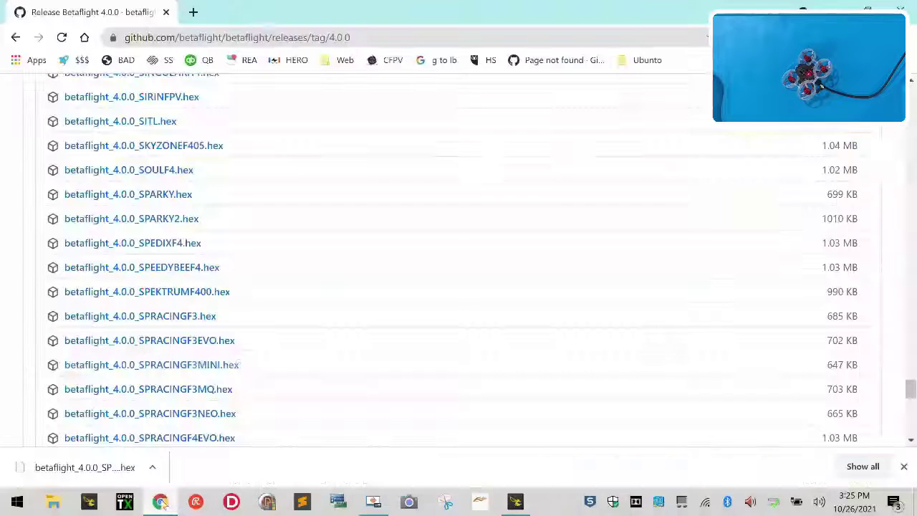
{"action": "left_click", "coordinate": [360, 34]}
{"action": "left_click_drag", "start_coordinate": [383, 36], "coordinate": [356, 37]}
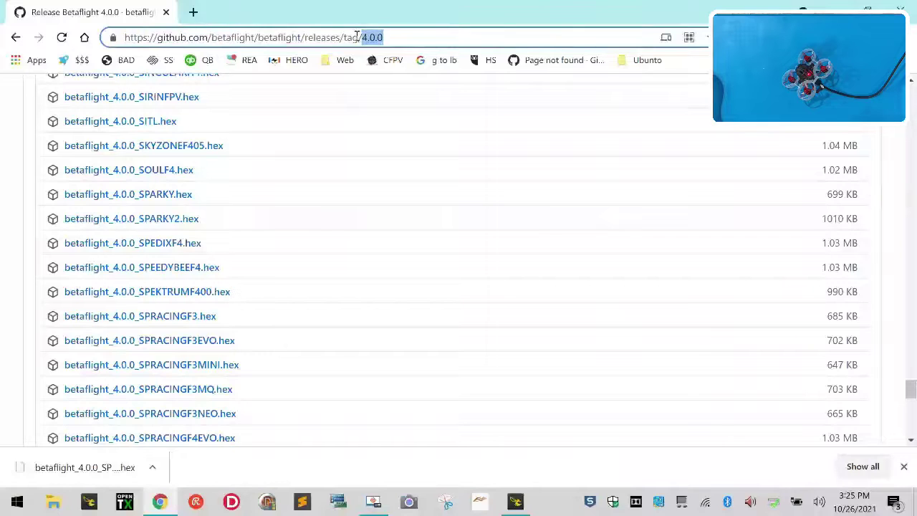
{"action": "type", "text": "3.5.7"}
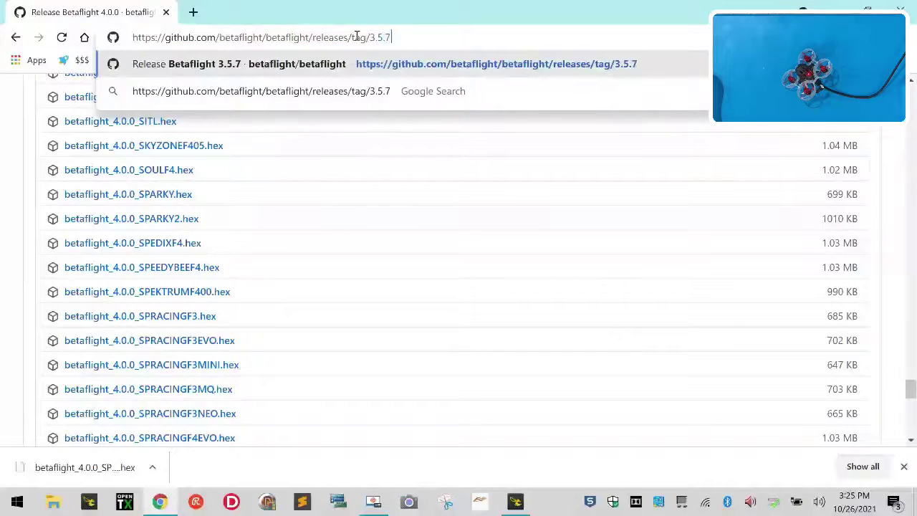
{"action": "key", "text": "Return"}
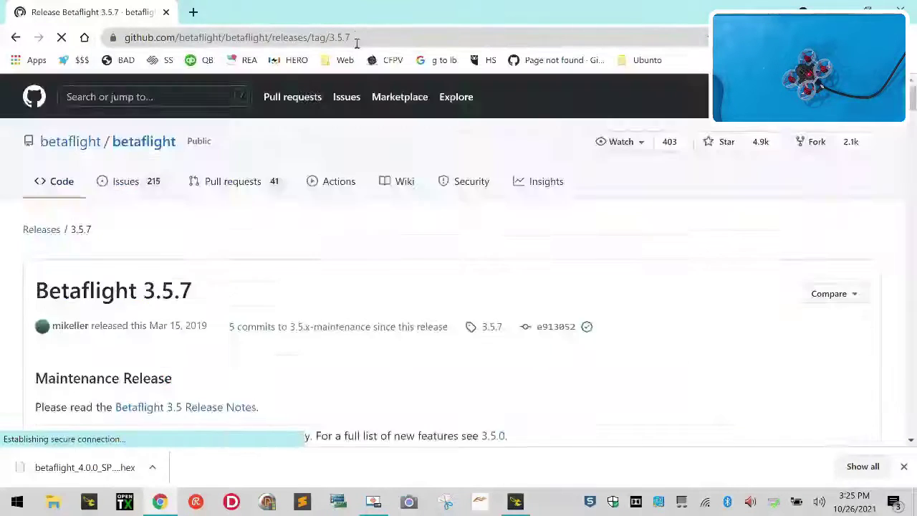
- Save betaflight_3.5.7_CRAZYBEEF4FR.hex from the release assets into the mobula folder within BetaFlight Hex Files on the Software Downloads drive
{"action": "left_click", "coordinate": [516, 501]}
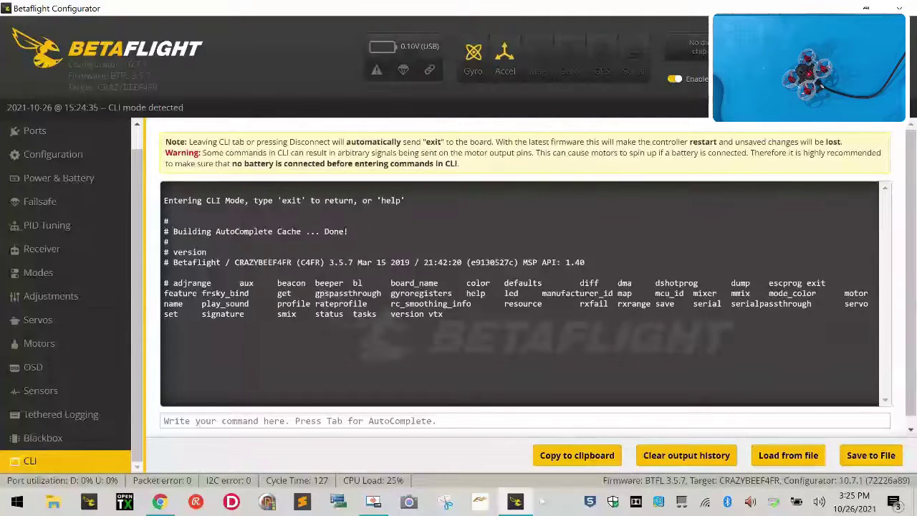
{"action": "left_click", "coordinate": [159, 502]}
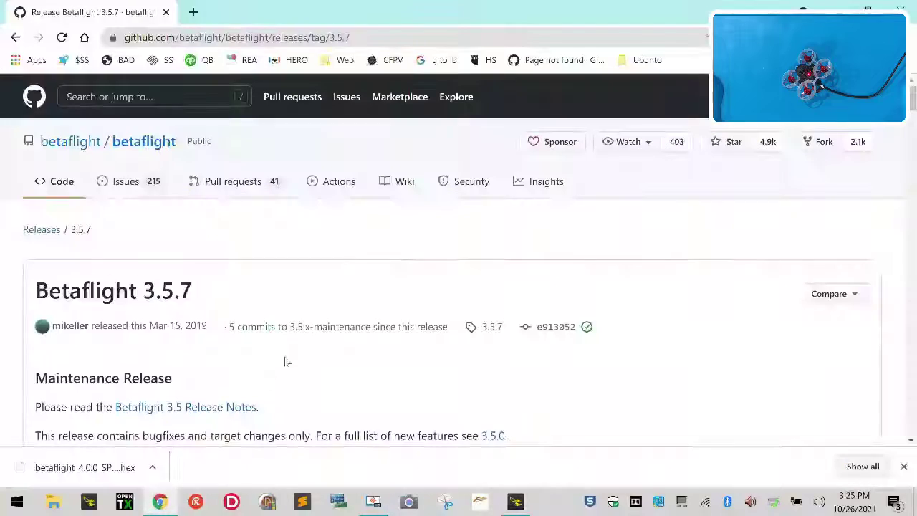
{"action": "scroll", "coordinate": [289, 362], "scroll_direction": "down", "scroll_amount": 5}
{"action": "scroll", "coordinate": [288, 356], "scroll_direction": "down", "scroll_amount": 15}
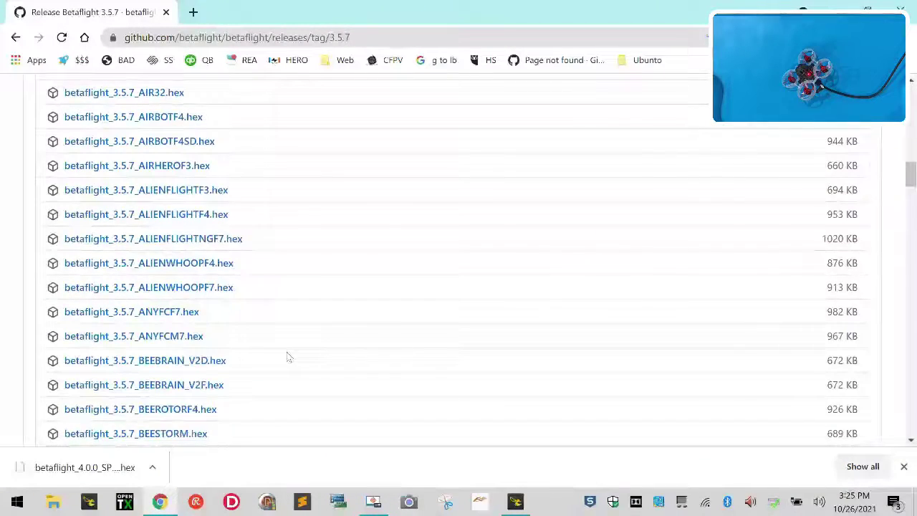
{"action": "scroll", "coordinate": [288, 356], "scroll_direction": "down", "scroll_amount": 4}
{"action": "scroll", "coordinate": [289, 356], "scroll_direction": "down", "scroll_amount": 4}
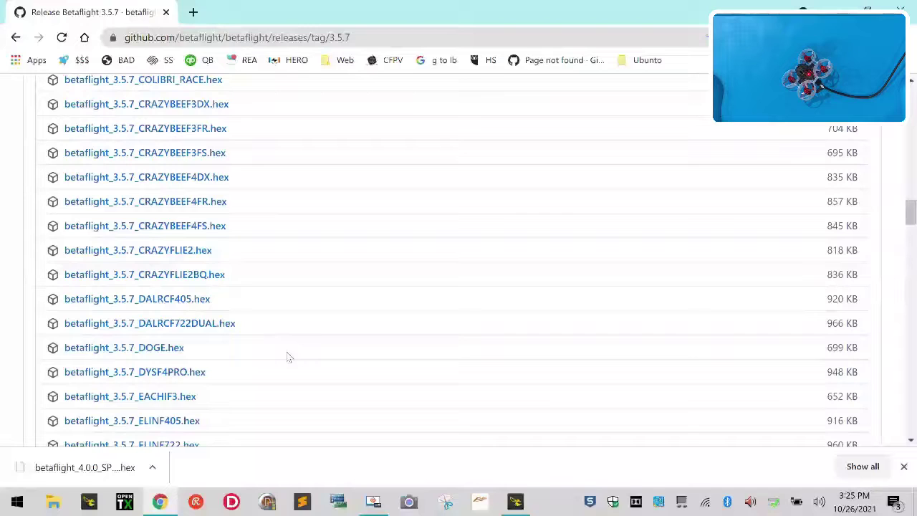
{"action": "right_click", "coordinate": [199, 206]}
{"action": "left_click", "coordinate": [272, 302]}
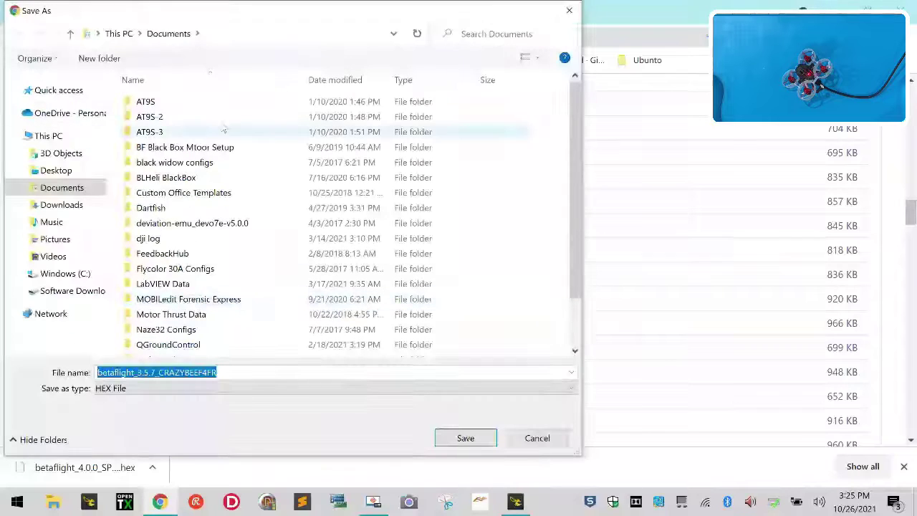
{"action": "left_click", "coordinate": [35, 293]}
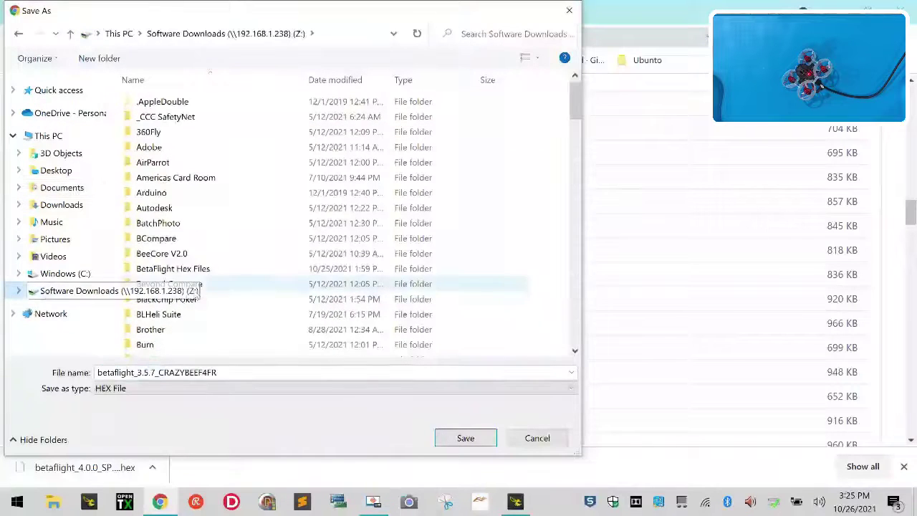
{"action": "double_click", "coordinate": [165, 272]}
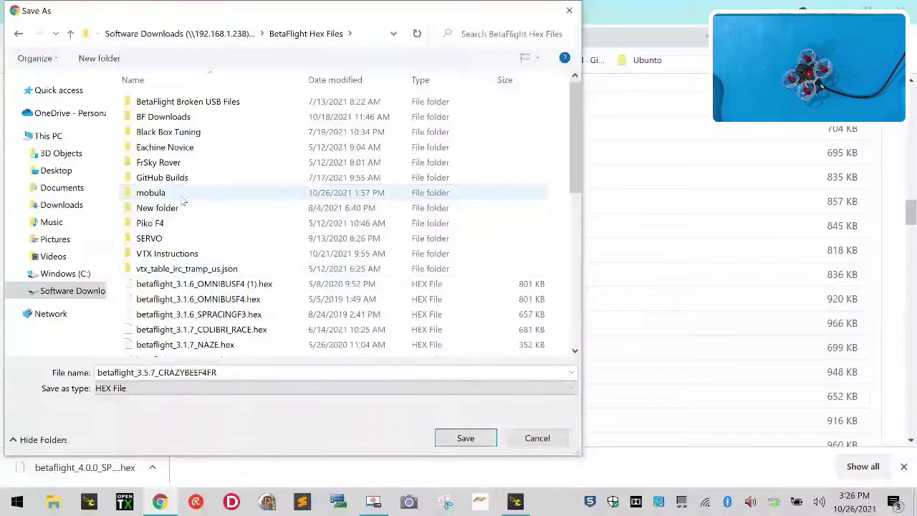
{"action": "double_click", "coordinate": [180, 196]}
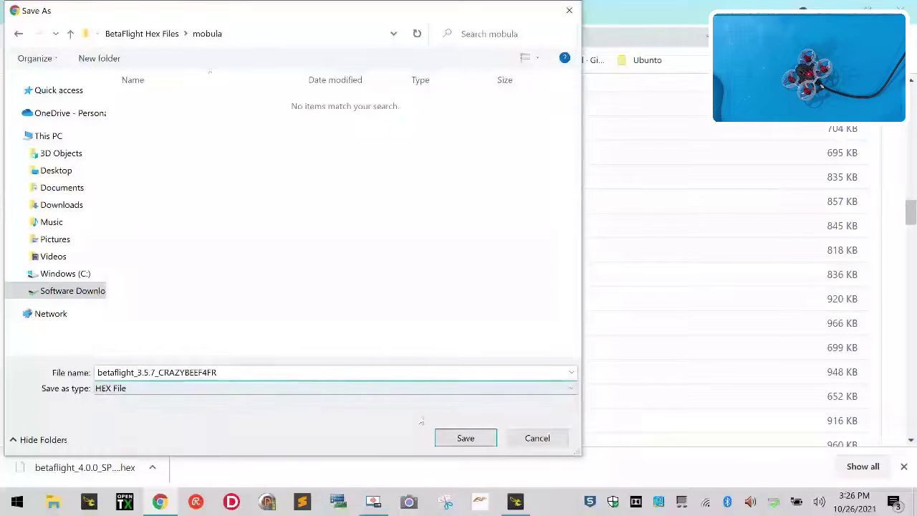
{"action": "left_click", "coordinate": [474, 436]}
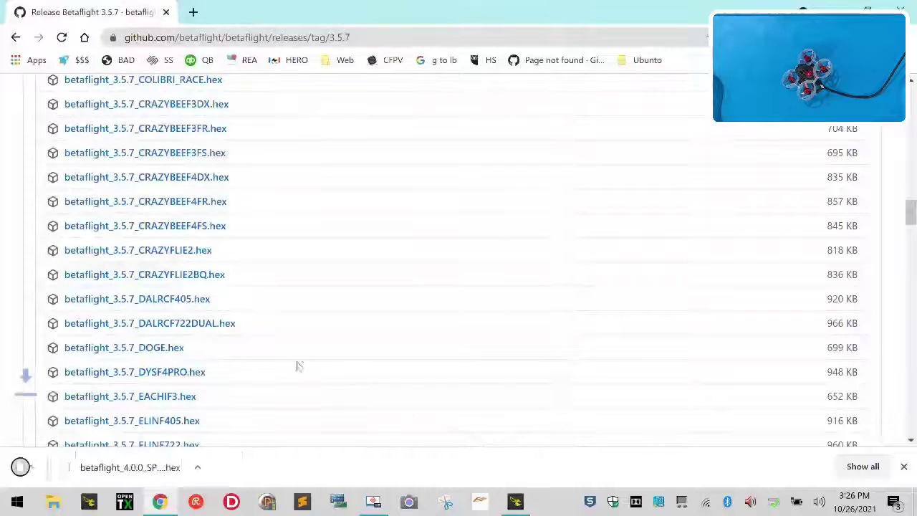
- Save betaflight_3.5.7_CRAZYBEEF4FS.hex from the release assets into the same mobula folder
{"action": "left_click", "coordinate": [188, 228]}
{"action": "right_click", "coordinate": [187, 230]}
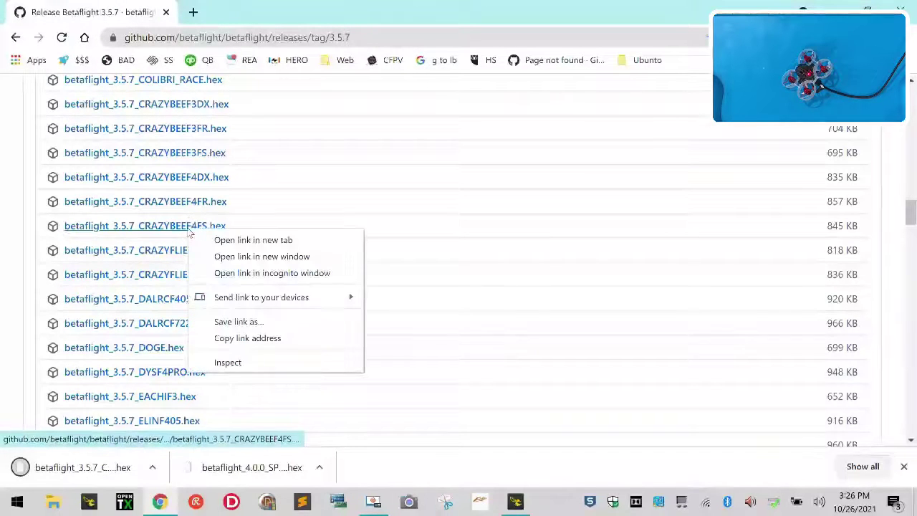
{"action": "left_click", "coordinate": [266, 323]}
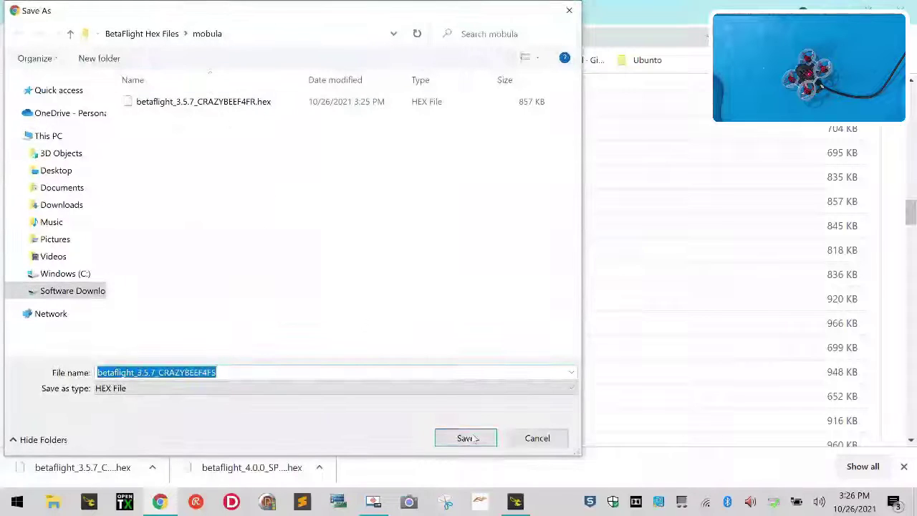
{"action": "left_click", "coordinate": [466, 438]}
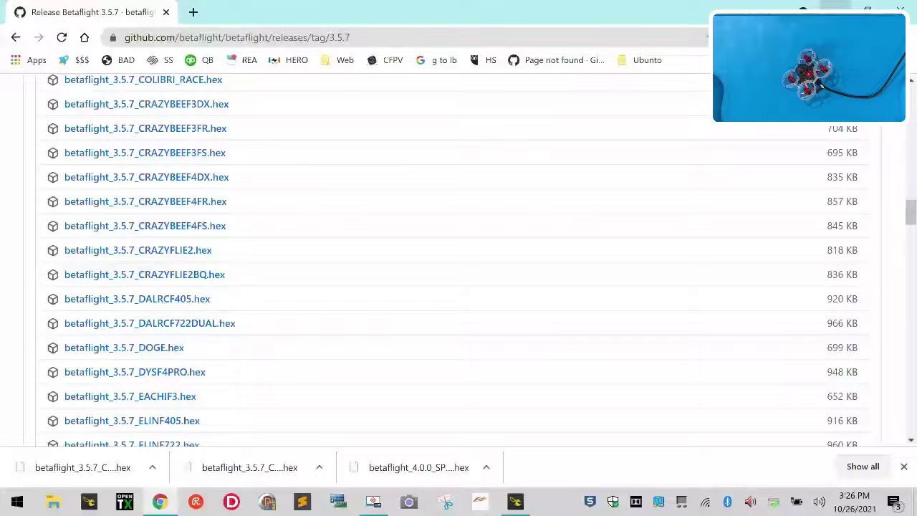
- Switch to Betaflight Configurator, leave the CLI, and review the serial port assignments and the receiver mode and SPI provider settings
{"action": "left_click", "coordinate": [515, 501]}
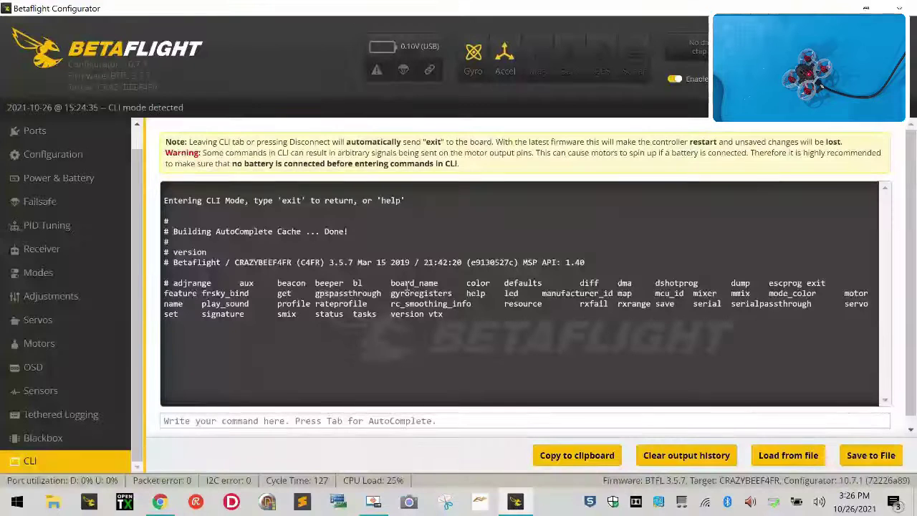
{"action": "left_click", "coordinate": [62, 136]}
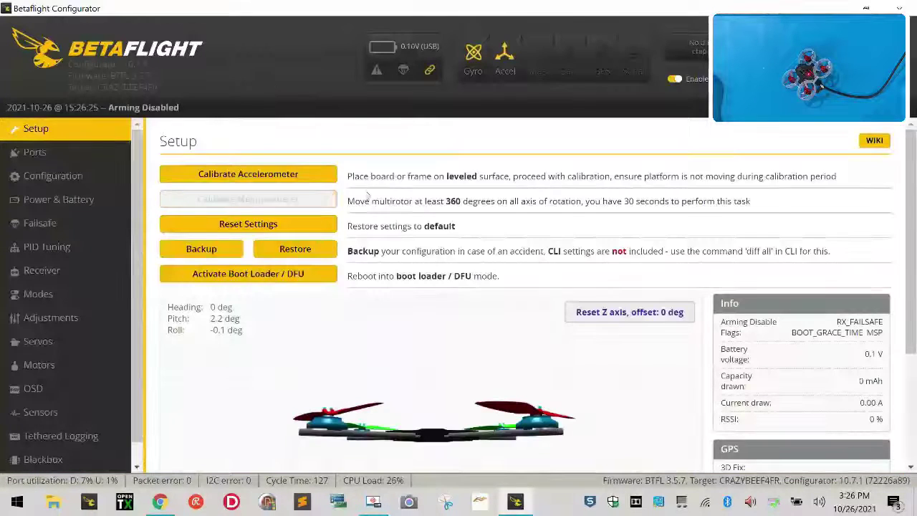
{"action": "left_click", "coordinate": [73, 155]}
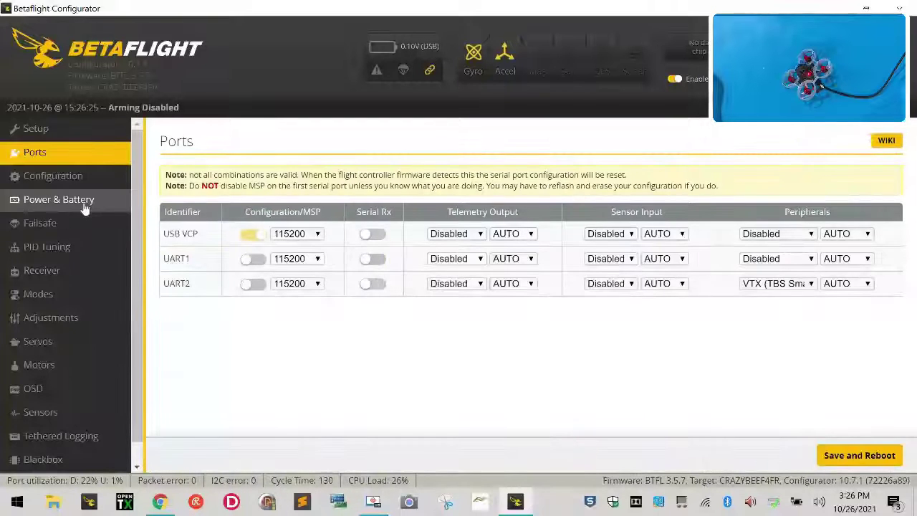
{"action": "left_click", "coordinate": [84, 179]}
{"action": "scroll", "coordinate": [315, 350], "scroll_direction": "down", "scroll_amount": 4}
{"action": "scroll", "coordinate": [309, 354], "scroll_direction": "down", "scroll_amount": 2}
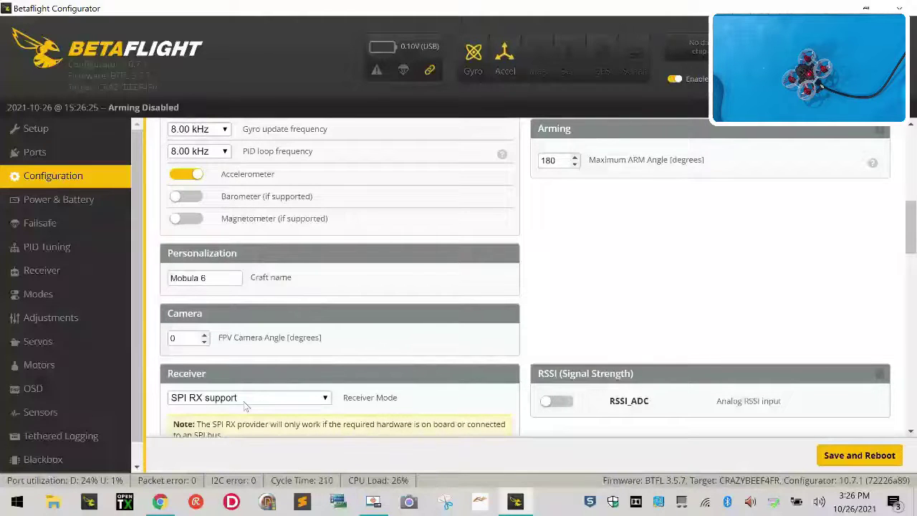
{"action": "scroll", "coordinate": [244, 405], "scroll_direction": "down", "scroll_amount": 2}
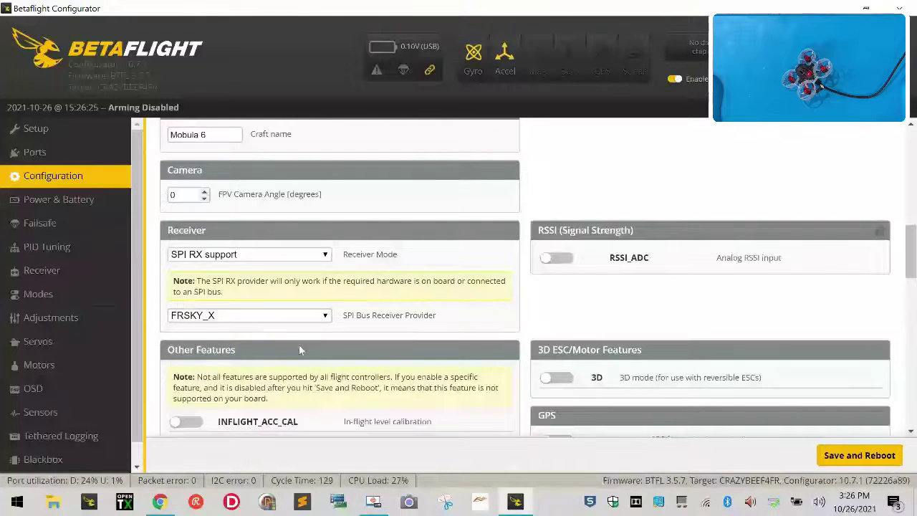
{"action": "scroll", "coordinate": [298, 344], "scroll_direction": "up", "scroll_amount": 5}
- Enable MOTOR_STOP in the ESC/Motor Features of the Configuration page
{"action": "left_click", "coordinate": [91, 153]}
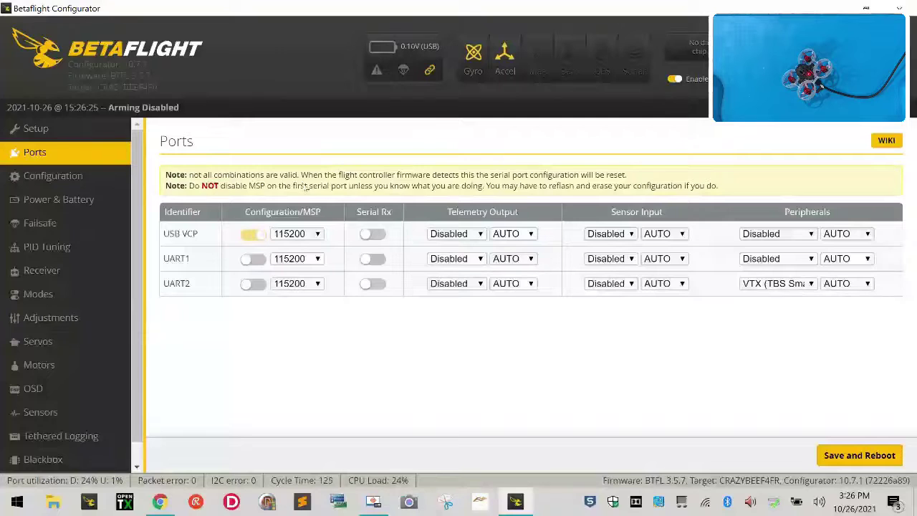
{"action": "left_click", "coordinate": [86, 175]}
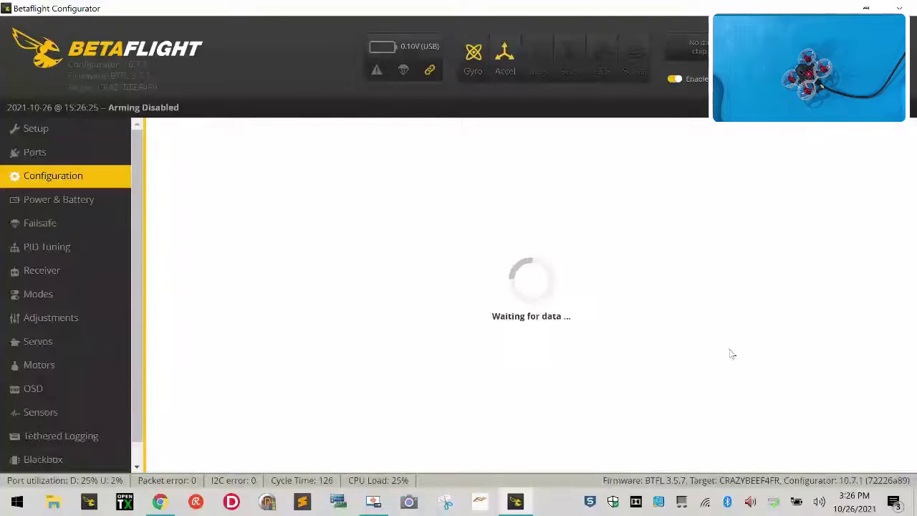
{"action": "scroll", "coordinate": [545, 337], "scroll_direction": "down", "scroll_amount": 2}
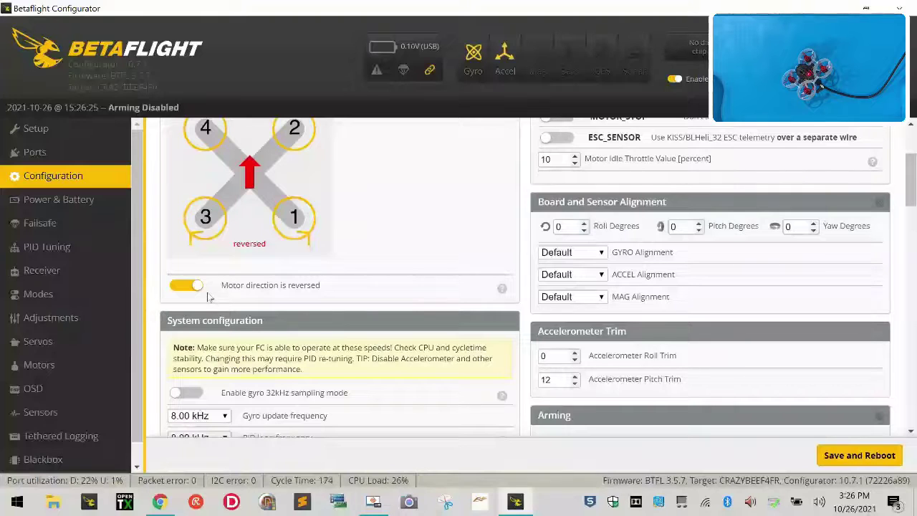
{"action": "scroll", "coordinate": [185, 291], "scroll_direction": "up", "scroll_amount": 2}
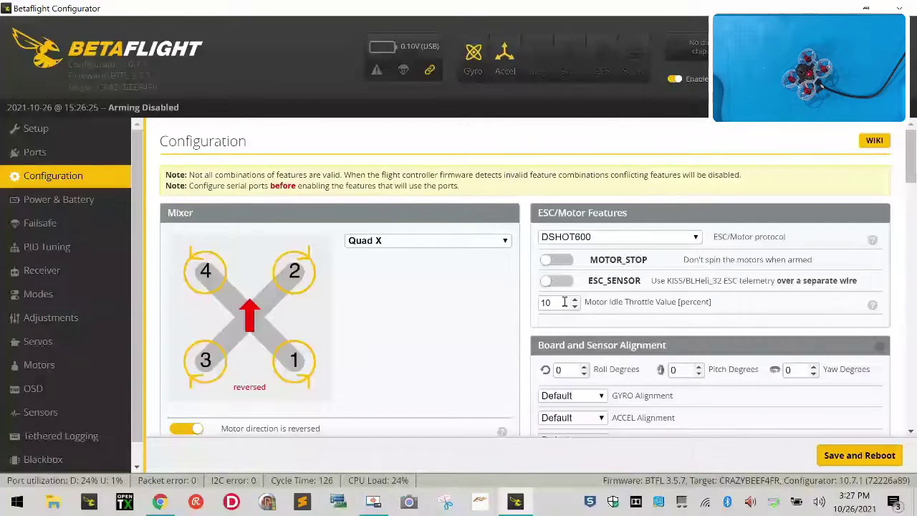
{"action": "left_click_drag", "start_coordinate": [564, 302], "coordinate": [503, 304]}
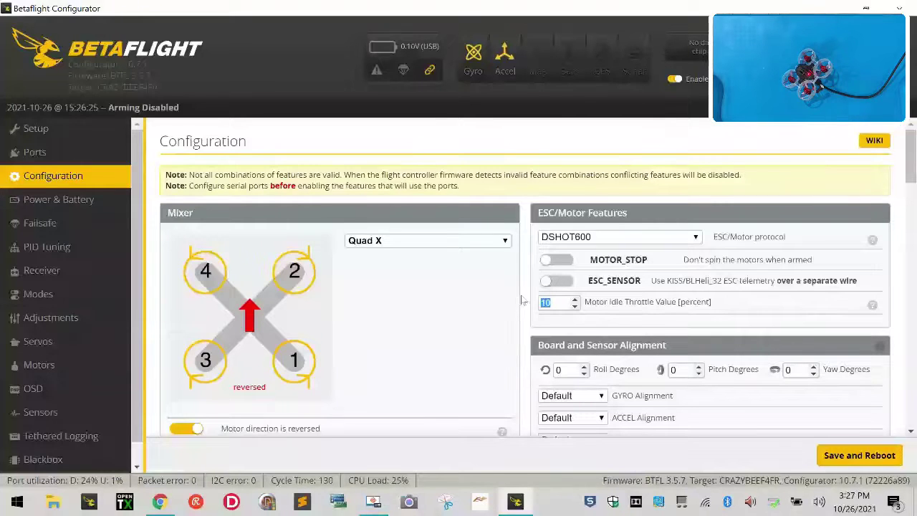
{"action": "left_click", "coordinate": [559, 261]}
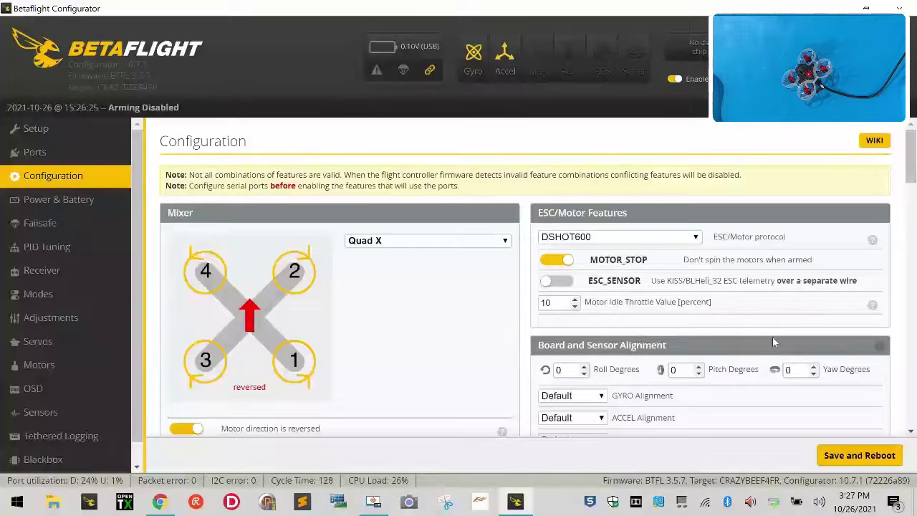
- Disable MOTOR_STOP and set the Motor Idle Throttle Value to 7 percent in the ESC/Motor Features
{"action": "left_click", "coordinate": [566, 261]}
{"action": "left_click_drag", "start_coordinate": [555, 303], "coordinate": [500, 298]}
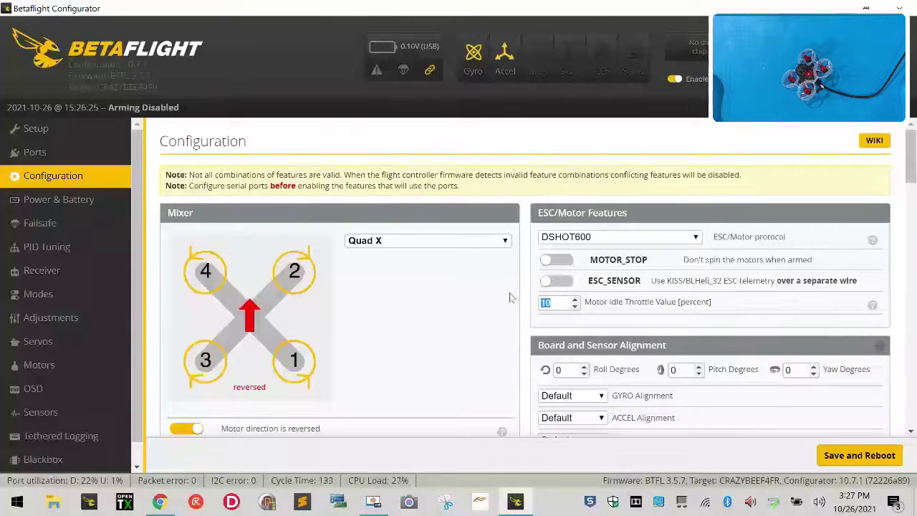
{"action": "type", "text": "7"}
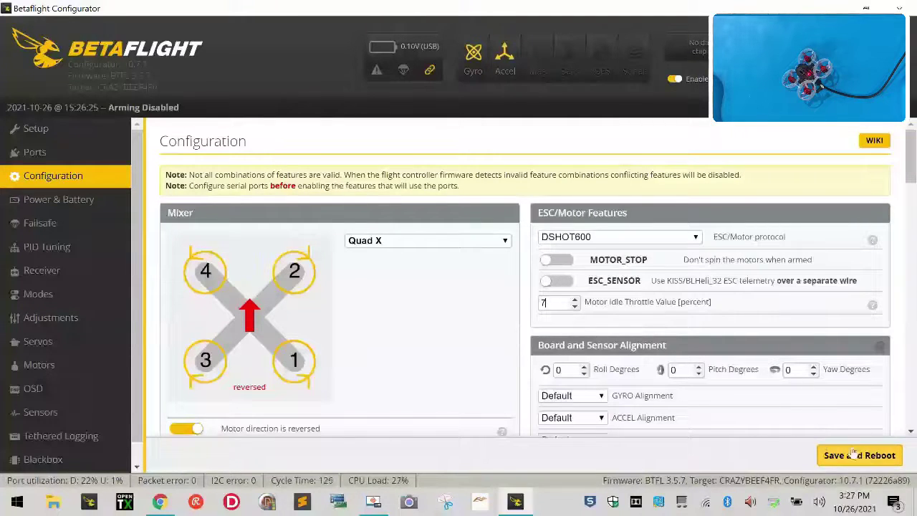
{"action": "scroll", "coordinate": [474, 403], "scroll_direction": "down", "scroll_amount": 1}
{"action": "scroll", "coordinate": [474, 402], "scroll_direction": "down", "scroll_amount": 1}
{"action": "scroll", "coordinate": [229, 355], "scroll_direction": "down", "scroll_amount": 2}
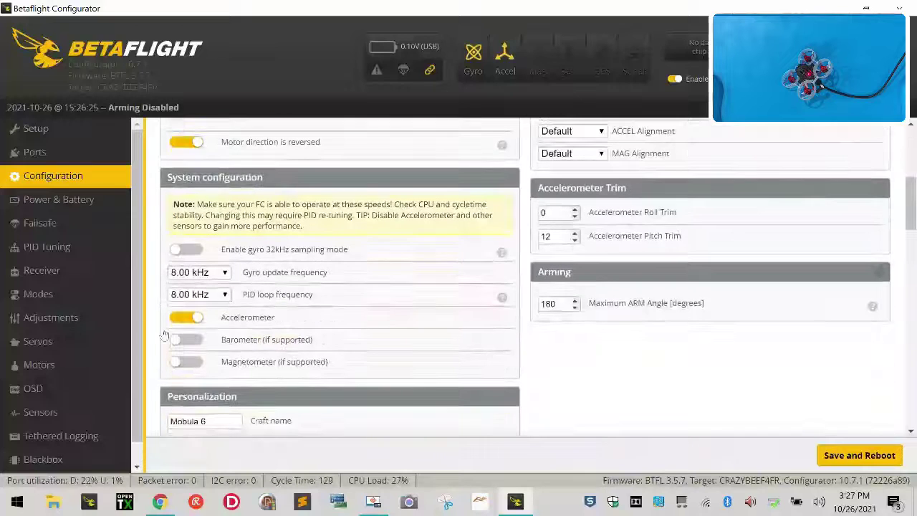
{"action": "left_click", "coordinate": [192, 340]}
{"action": "left_click", "coordinate": [193, 362]}
{"action": "left_click", "coordinate": [193, 362]}
{"action": "left_click", "coordinate": [189, 341]}
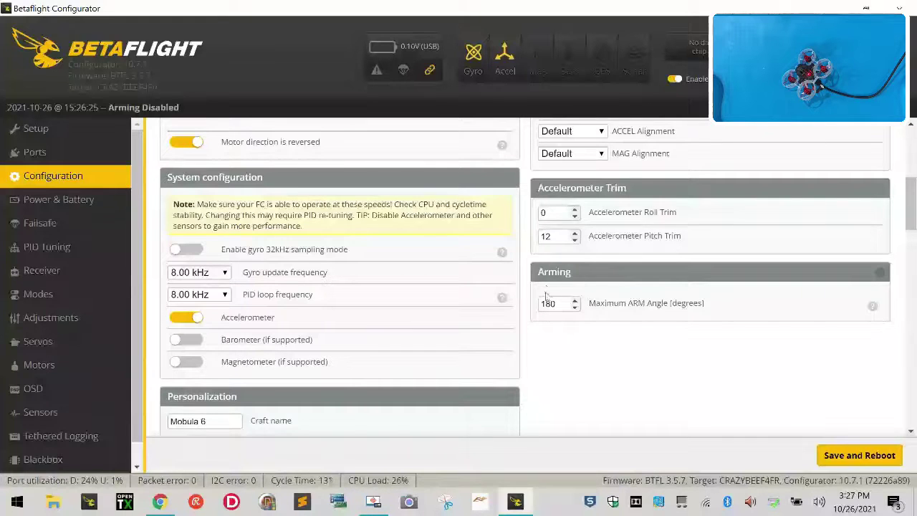
- Set the Maximum ARM Angle to 179 degrees, then save the configuration and reboot the flight controller
{"action": "double_click", "coordinate": [567, 307]}
{"action": "mouse_move", "coordinate": [873, 306]}
{"action": "type", "text": "179"}
{"action": "scroll", "coordinate": [604, 323], "scroll_direction": "down", "scroll_amount": 4}
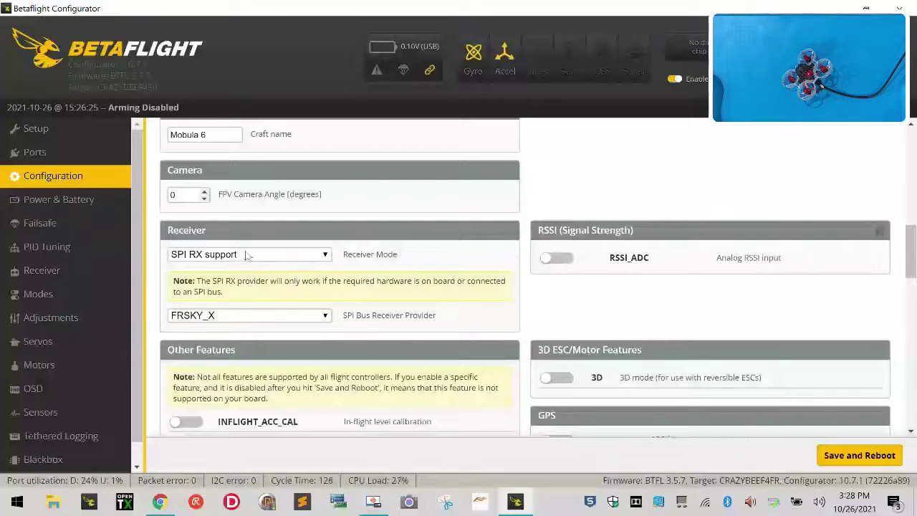
{"action": "scroll", "coordinate": [623, 346], "scroll_direction": "down", "scroll_amount": 2}
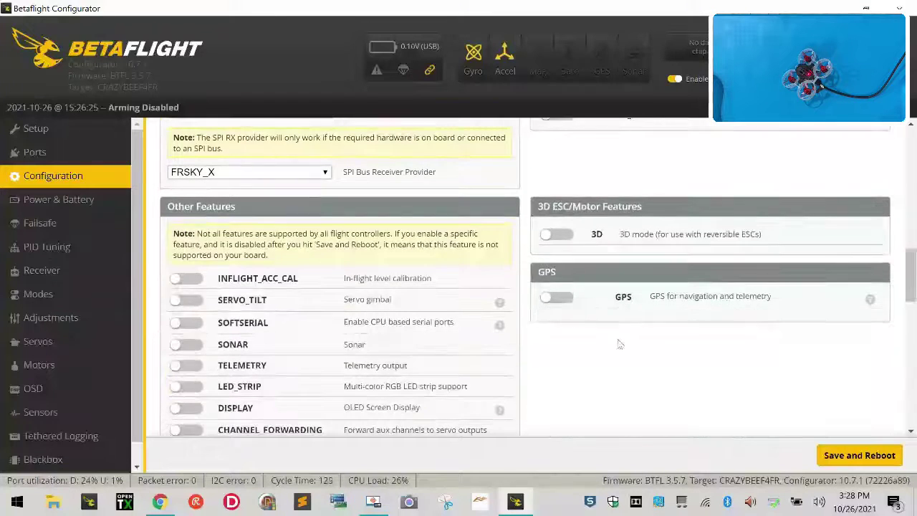
{"action": "scroll", "coordinate": [253, 303], "scroll_direction": "down", "scroll_amount": 2}
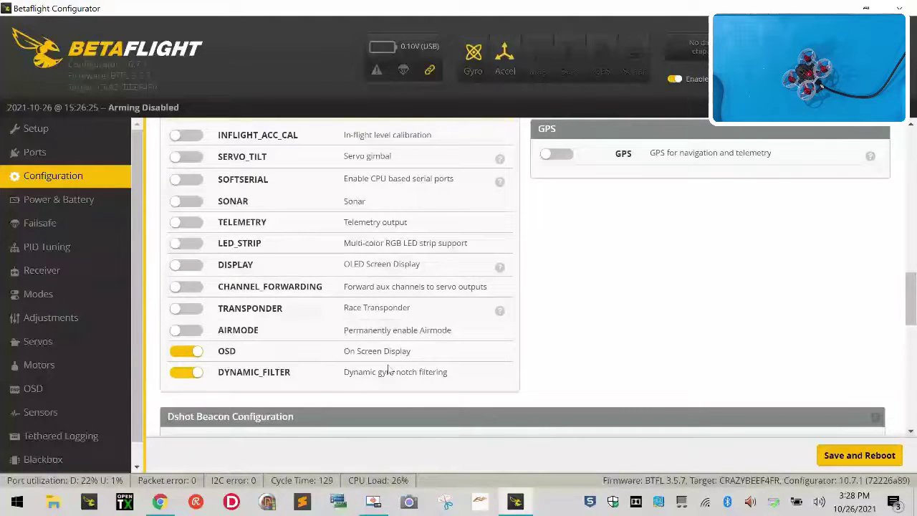
{"action": "scroll", "coordinate": [249, 378], "scroll_direction": "down", "scroll_amount": 10}
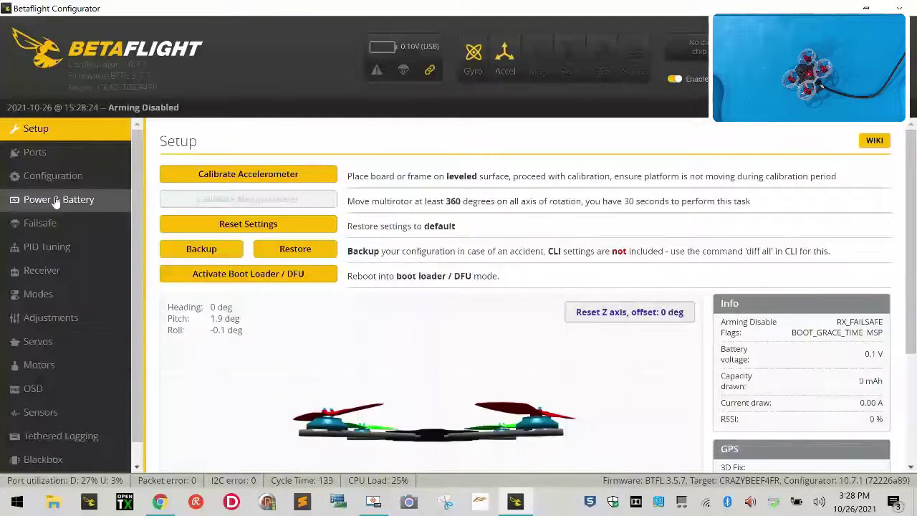
- Review the Power & Battery and Failsafe settings and the PID values and controller settings of the active profile
{"action": "left_click", "coordinate": [55, 201]}
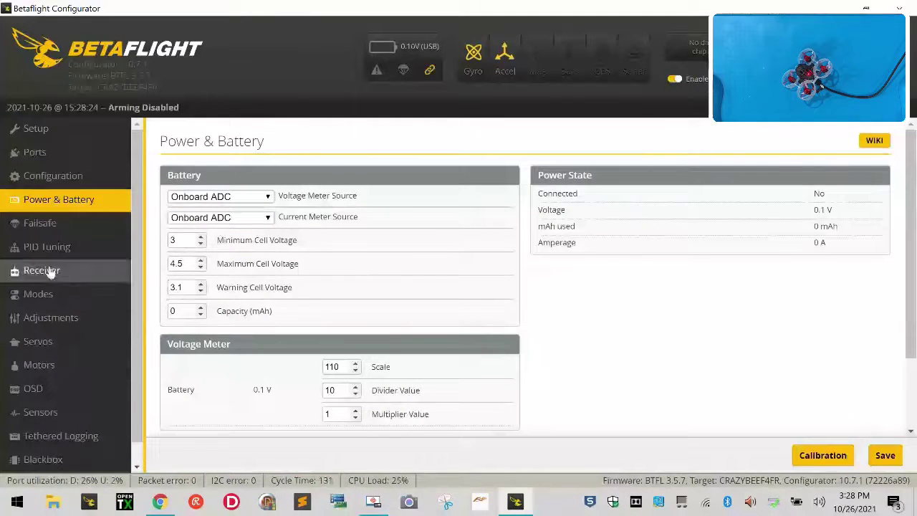
{"action": "left_click", "coordinate": [58, 223]}
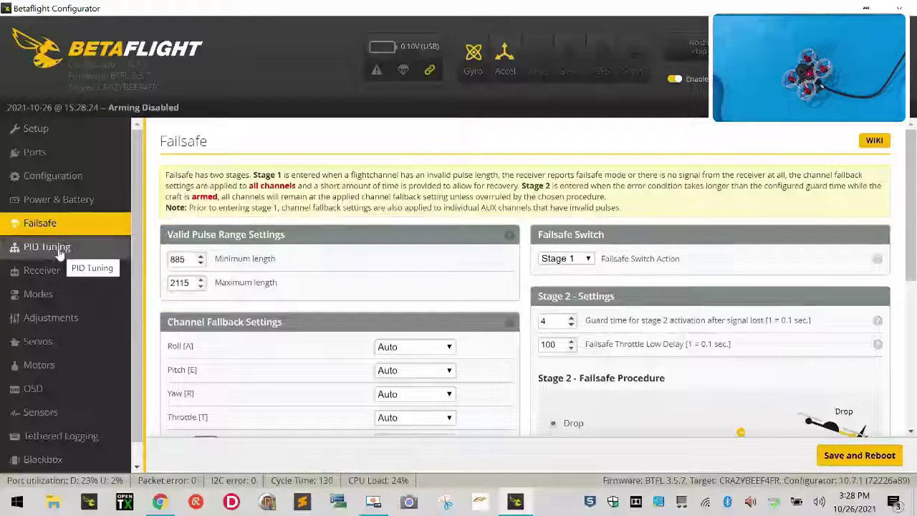
{"action": "left_click", "coordinate": [60, 250]}
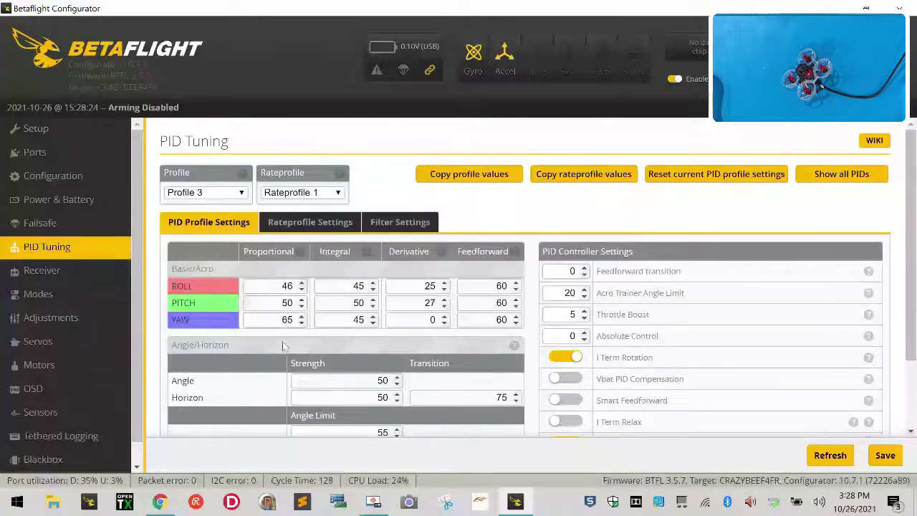
{"action": "scroll", "coordinate": [282, 341], "scroll_direction": "down", "scroll_amount": 1}
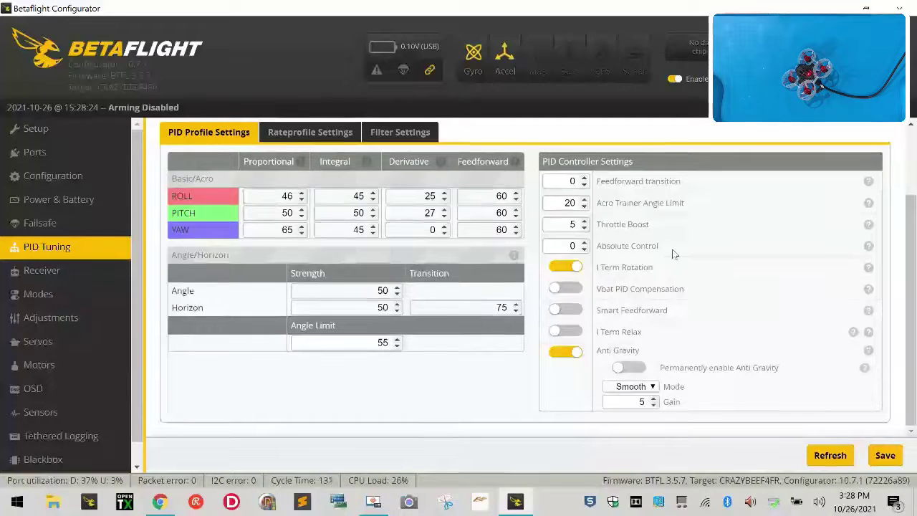
{"action": "scroll", "coordinate": [672, 252], "scroll_direction": "up", "scroll_amount": 1}
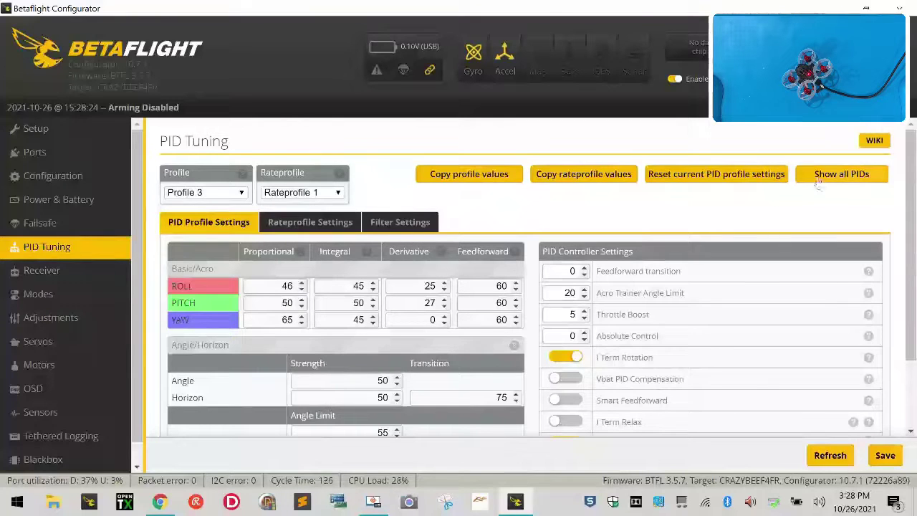
{"action": "scroll", "coordinate": [290, 177], "scroll_direction": "down", "scroll_amount": 1}
{"action": "scroll", "coordinate": [290, 177], "scroll_direction": "up", "scroll_amount": 1}
- Load PID Profile 1 and examine its PID values and controller settings
{"action": "left_click", "coordinate": [215, 193]}
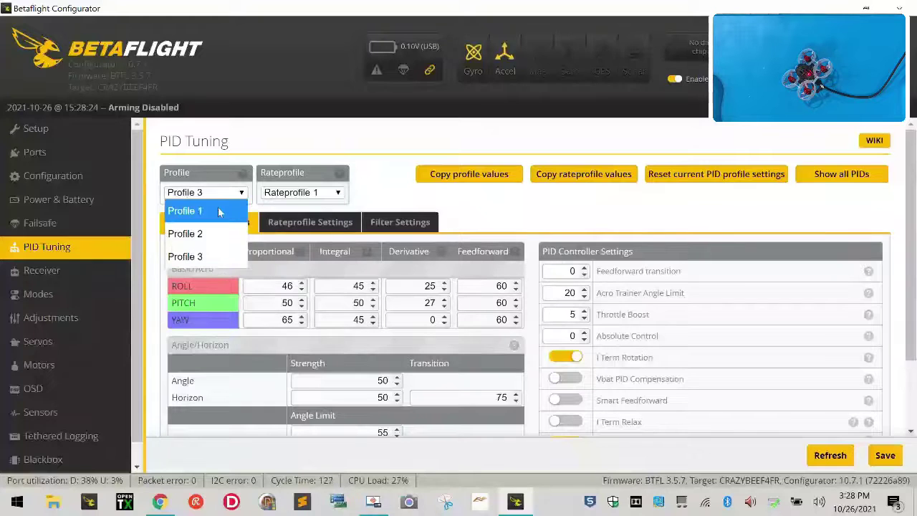
{"action": "left_click", "coordinate": [219, 210]}
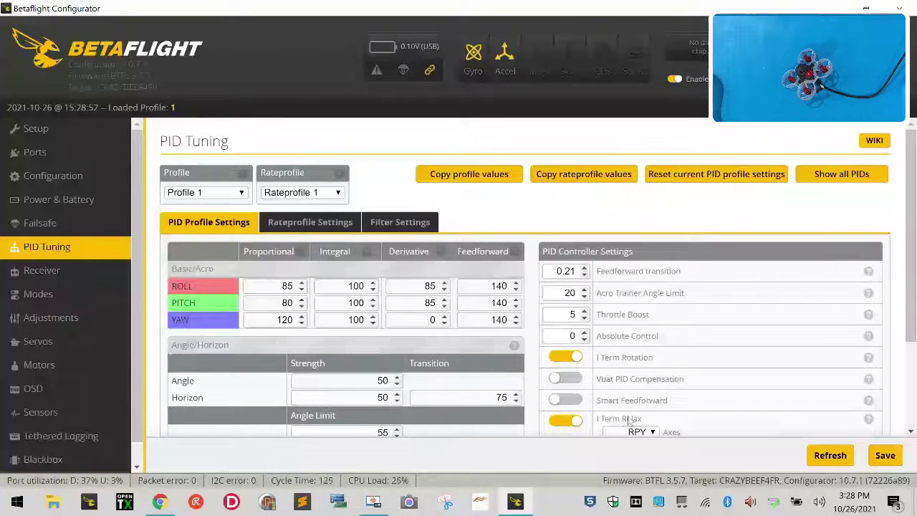
{"action": "scroll", "coordinate": [612, 430], "scroll_direction": "down", "scroll_amount": 3}
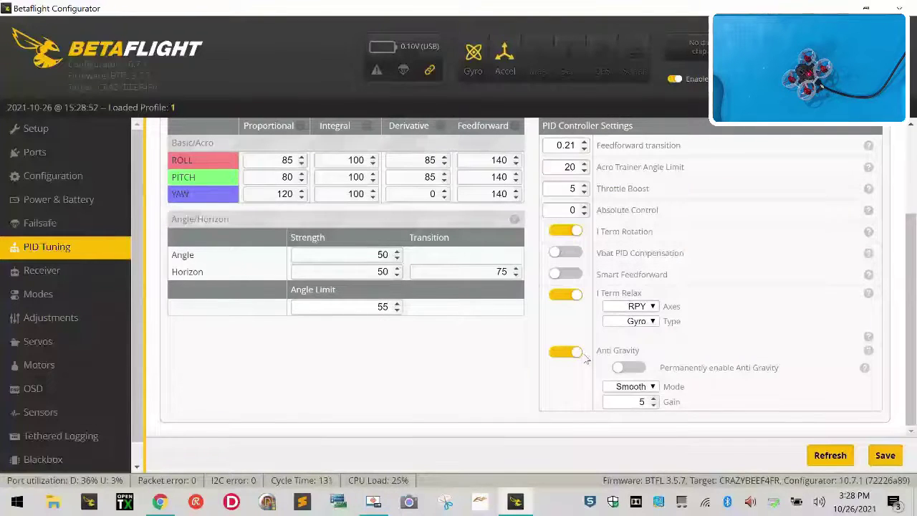
{"action": "left_click", "coordinate": [113, 245]}
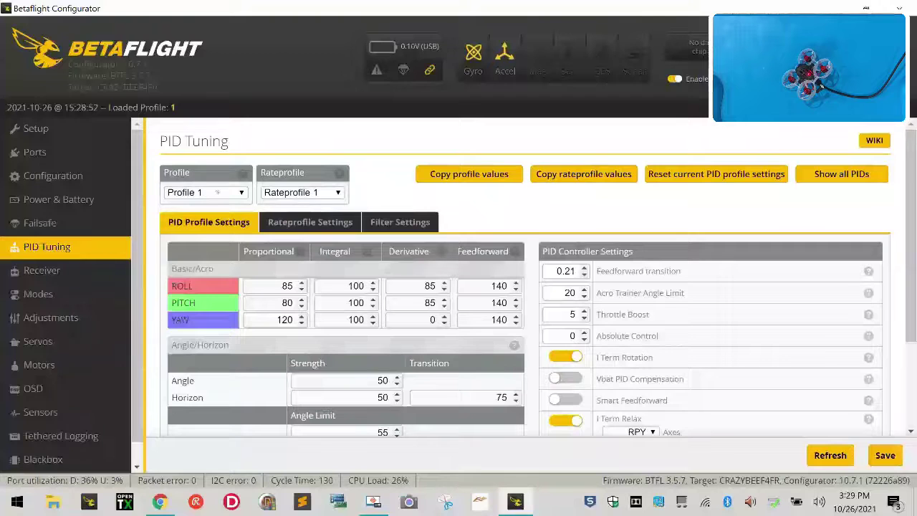
- Compare the PID values and controller settings of Profile 2 with those of Profile 1
{"action": "left_click", "coordinate": [217, 192]}
{"action": "left_click", "coordinate": [213, 231]}
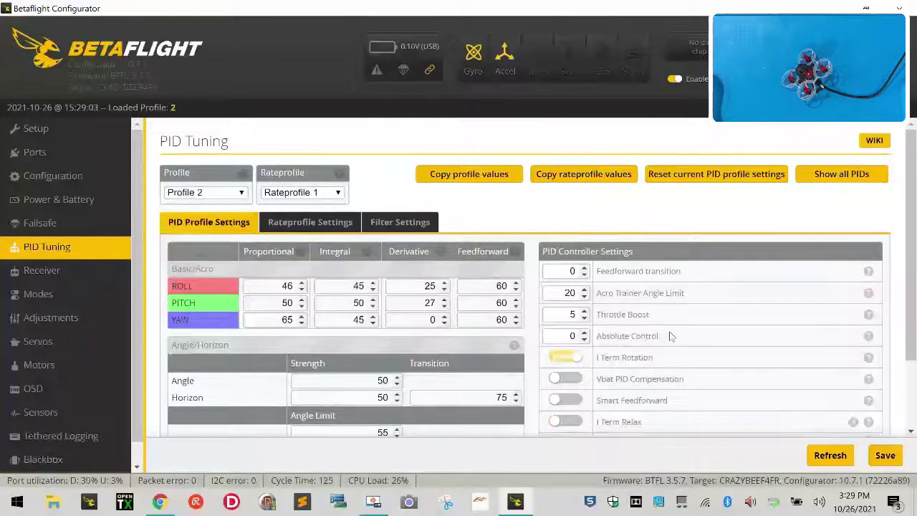
{"action": "scroll", "coordinate": [501, 301], "scroll_direction": "down", "scroll_amount": 2}
{"action": "scroll", "coordinate": [207, 196], "scroll_direction": "up", "scroll_amount": 1}
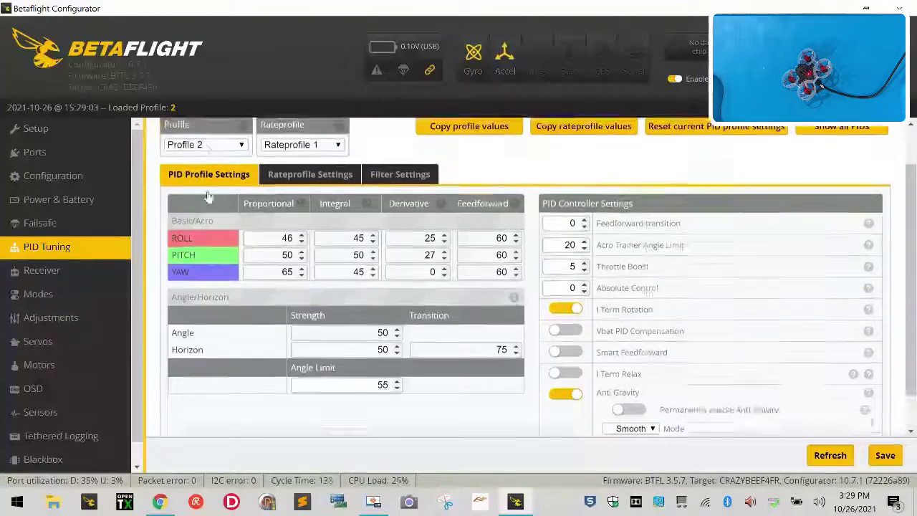
{"action": "scroll", "coordinate": [208, 196], "scroll_direction": "up", "scroll_amount": 1}
{"action": "left_click", "coordinate": [207, 192]}
{"action": "left_click", "coordinate": [208, 210]}
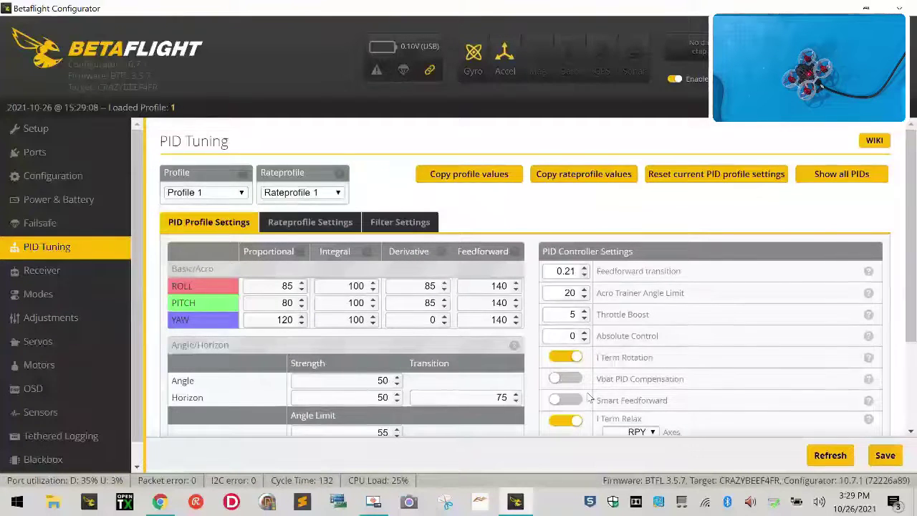
{"action": "scroll", "coordinate": [588, 396], "scroll_direction": "down", "scroll_amount": 2}
{"action": "scroll", "coordinate": [192, 192], "scroll_direction": "up", "scroll_amount": 2}
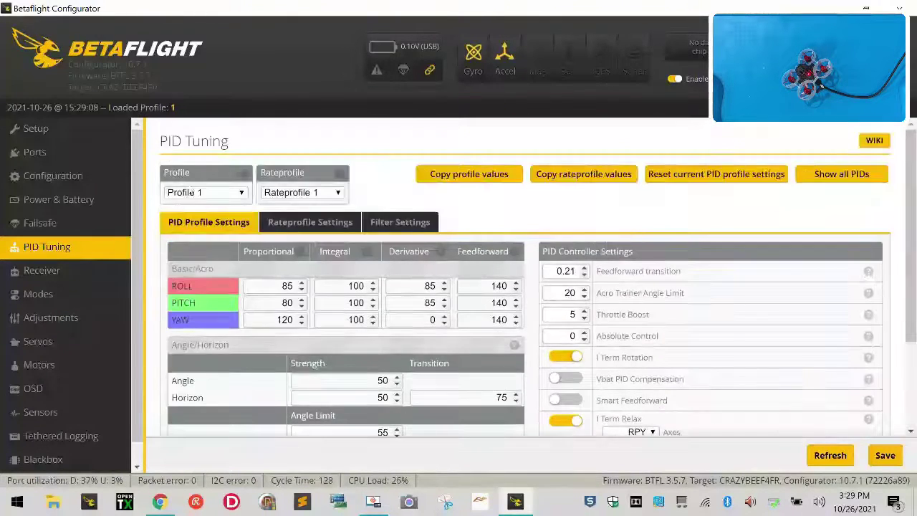
- Check the settings of PID Profiles 2 and 3 and return to Profile 1
{"action": "left_click", "coordinate": [192, 192]}
{"action": "left_click", "coordinate": [188, 234]}
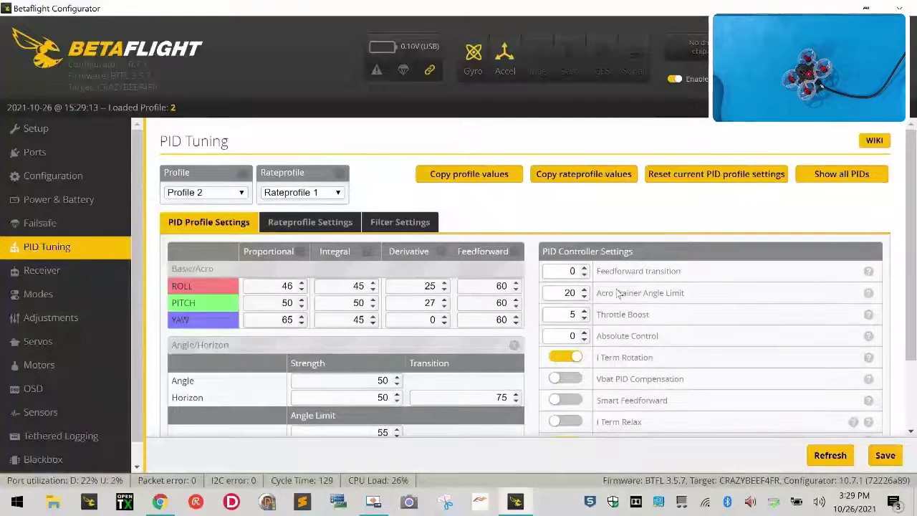
{"action": "scroll", "coordinate": [618, 293], "scroll_direction": "down", "scroll_amount": 2}
{"action": "scroll", "coordinate": [226, 177], "scroll_direction": "up", "scroll_amount": 2}
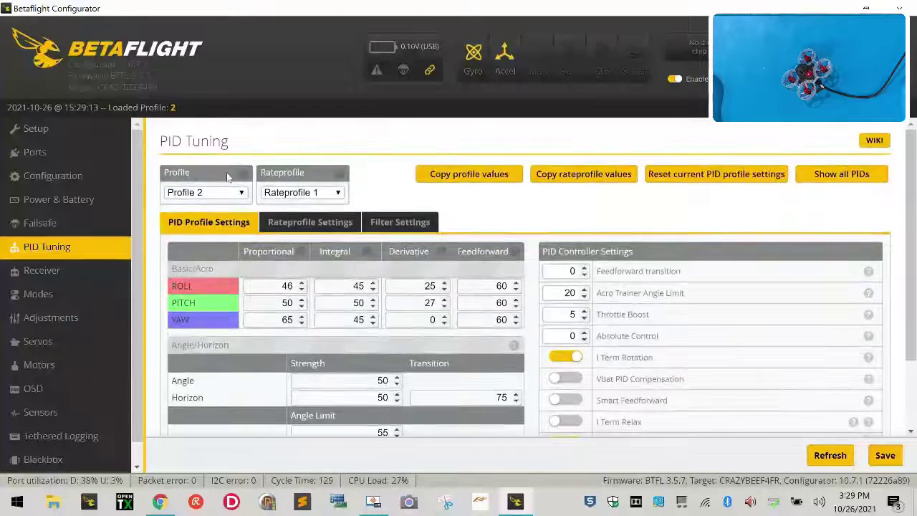
{"action": "left_click", "coordinate": [233, 193]}
{"action": "left_click", "coordinate": [215, 258]}
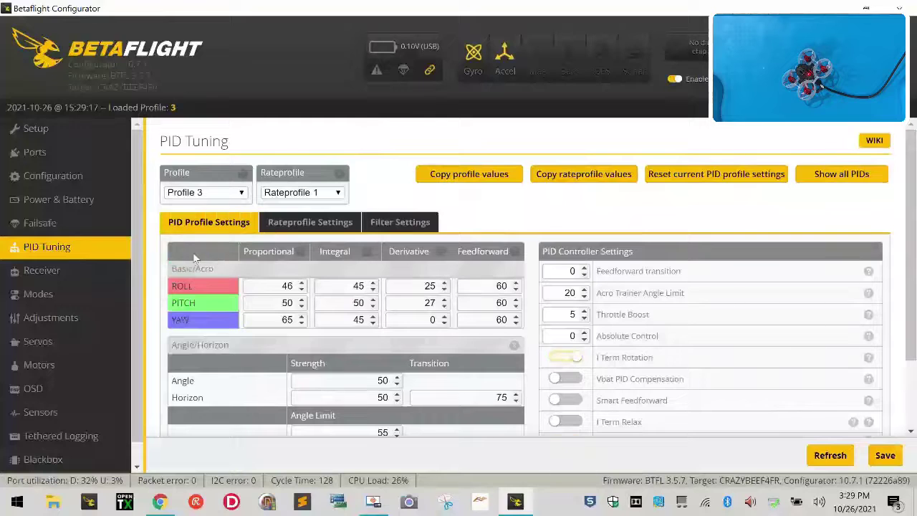
{"action": "left_click", "coordinate": [187, 195]}
{"action": "left_click", "coordinate": [191, 210]}
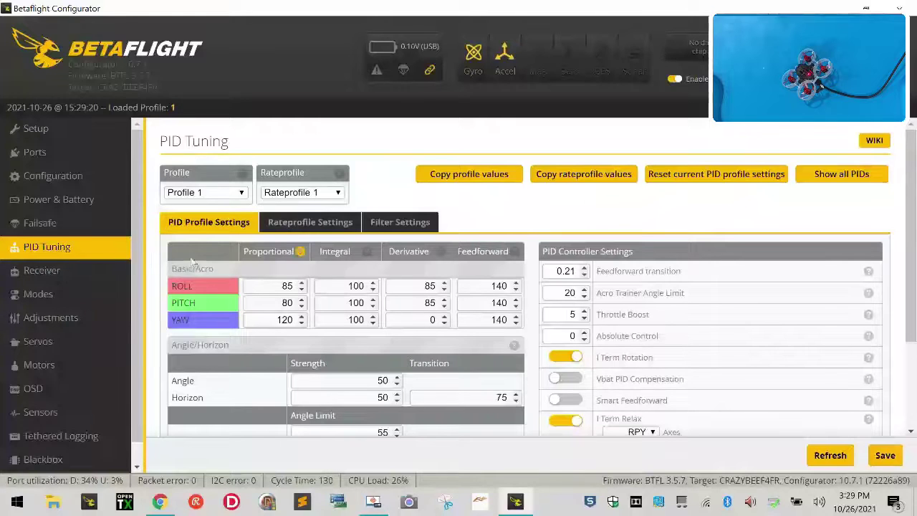
- Lower the minimum of the ARM mode's AUX 1 range to 1275 in the Modes settings
{"action": "left_click", "coordinate": [71, 293]}
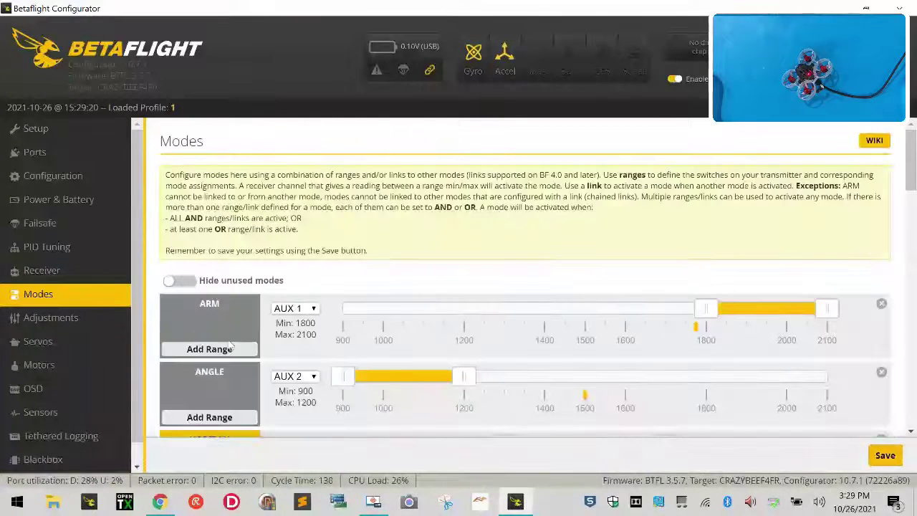
{"action": "scroll", "coordinate": [232, 343], "scroll_direction": "down", "scroll_amount": 2}
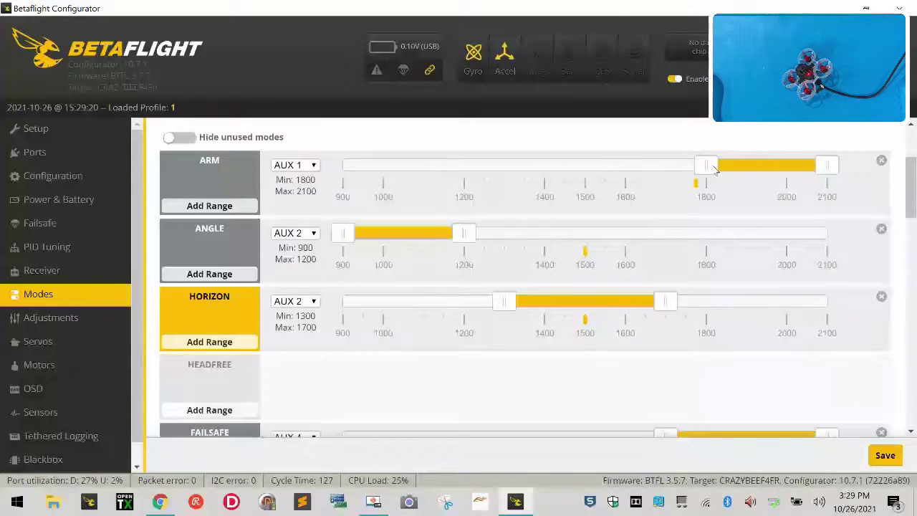
{"action": "left_click_drag", "start_coordinate": [707, 165], "coordinate": [494, 174]}
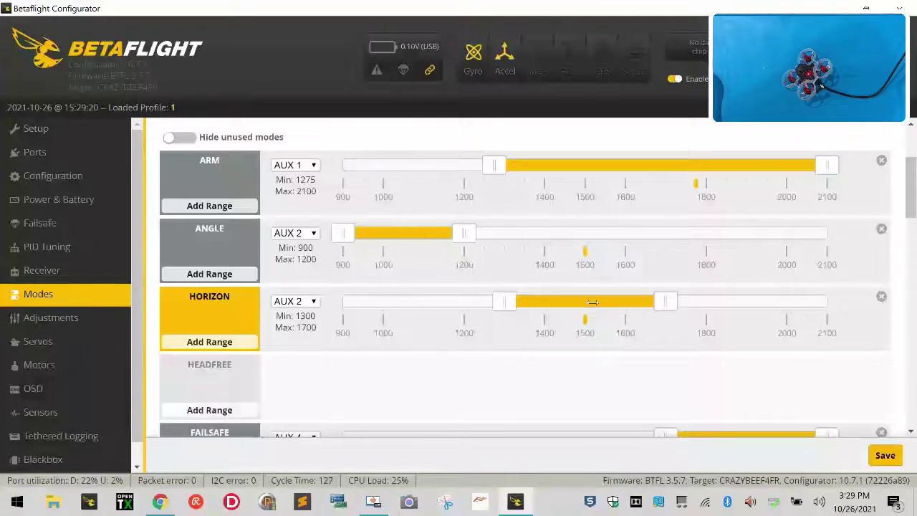
- Review the channel and range assignments of all modes, including Horizon, Failsafe, Beeper and Air Mode
{"action": "scroll", "coordinate": [593, 307], "scroll_direction": "down", "scroll_amount": 2}
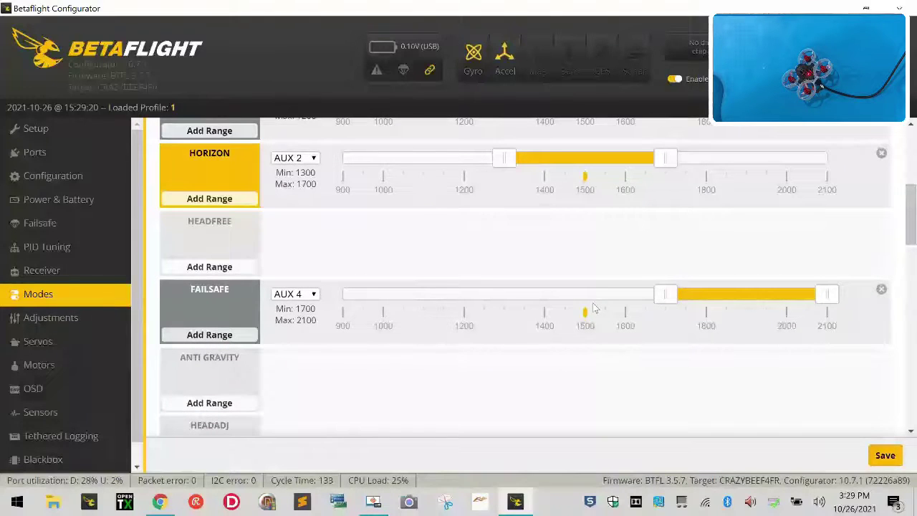
{"action": "scroll", "coordinate": [593, 308], "scroll_direction": "up", "scroll_amount": 2}
{"action": "scroll", "coordinate": [593, 308], "scroll_direction": "down", "scroll_amount": 4}
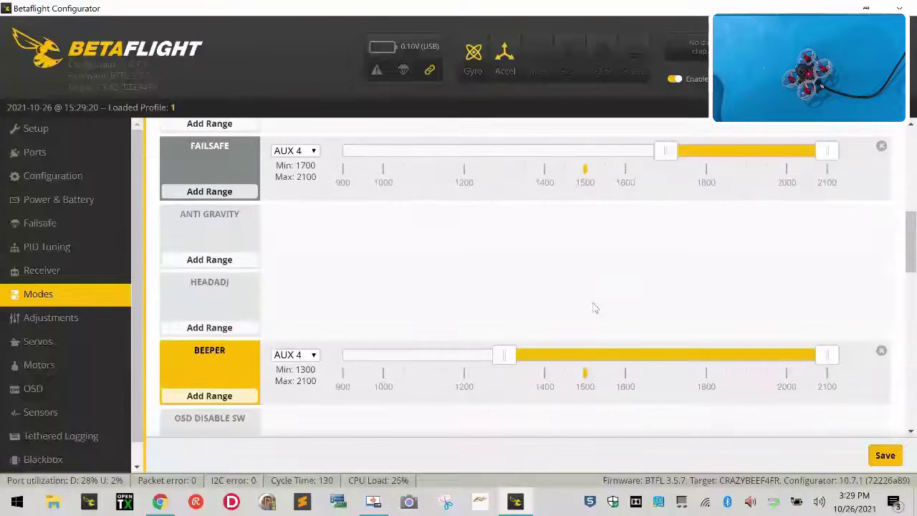
{"action": "scroll", "coordinate": [593, 308], "scroll_direction": "down", "scroll_amount": 2}
{"action": "scroll", "coordinate": [593, 308], "scroll_direction": "down", "scroll_amount": 2}
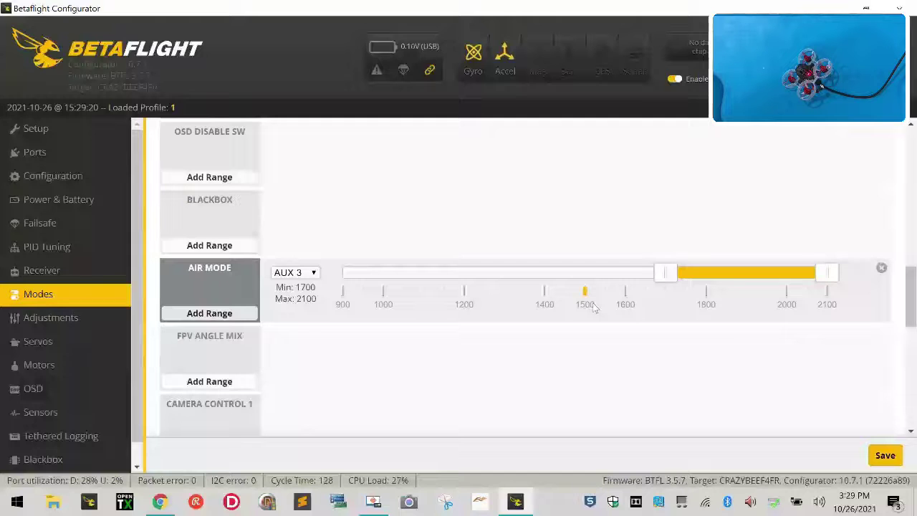
{"action": "scroll", "coordinate": [593, 306], "scroll_direction": "up", "scroll_amount": 2}
{"action": "scroll", "coordinate": [594, 308], "scroll_direction": "down", "scroll_amount": 8}
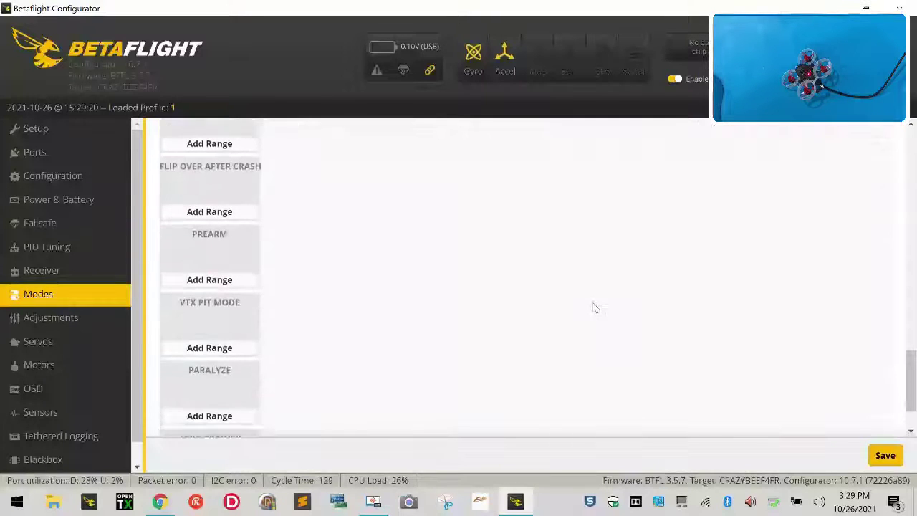
{"action": "scroll", "coordinate": [593, 308], "scroll_direction": "up", "scroll_amount": 10}
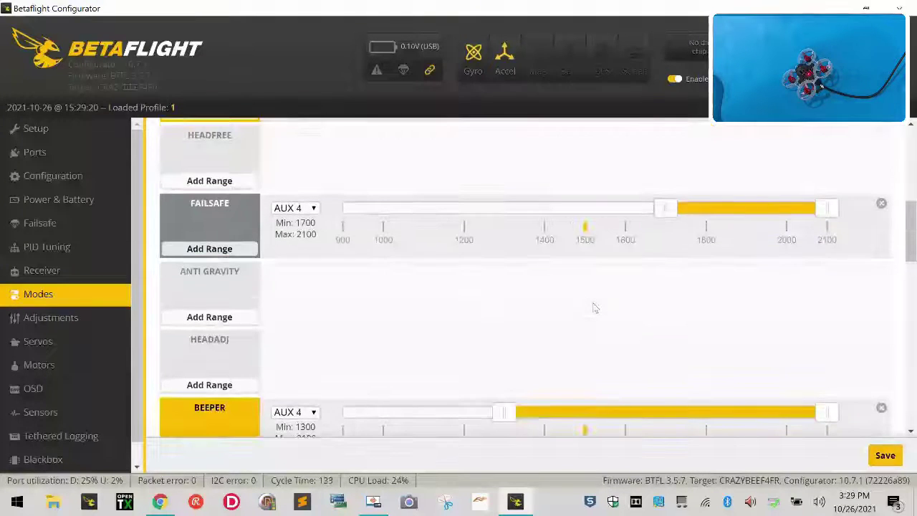
{"action": "scroll", "coordinate": [593, 308], "scroll_direction": "up", "scroll_amount": 4}
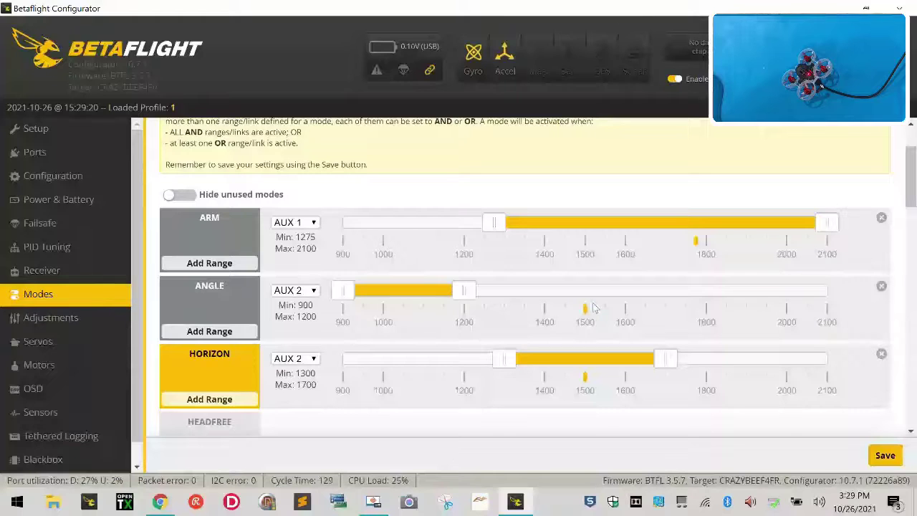
- Save the mode settings and open the Adjustments page
{"action": "left_click", "coordinate": [885, 455]}
{"action": "left_click", "coordinate": [63, 328]}
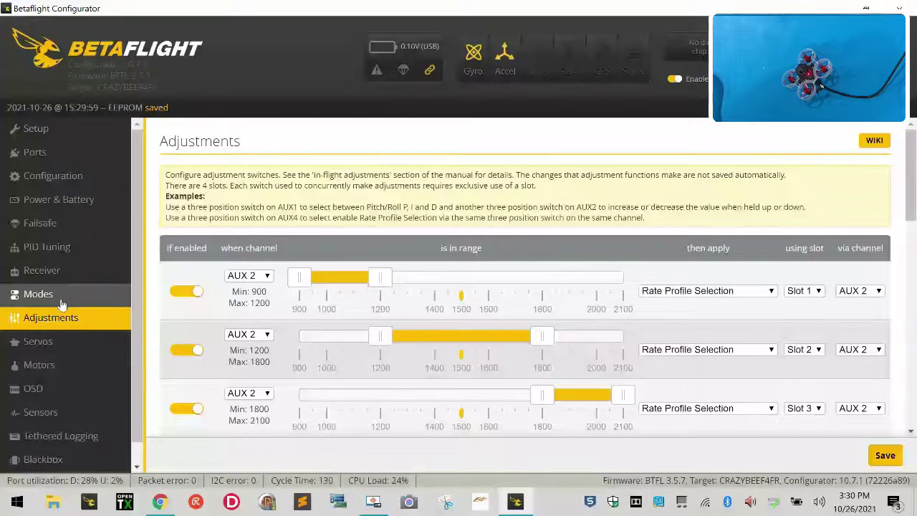
- Compare the ARM and ANGLE ranges on the Modes page with the rate profile selection slots on the Adjustments page
{"action": "left_click", "coordinate": [38, 293]}
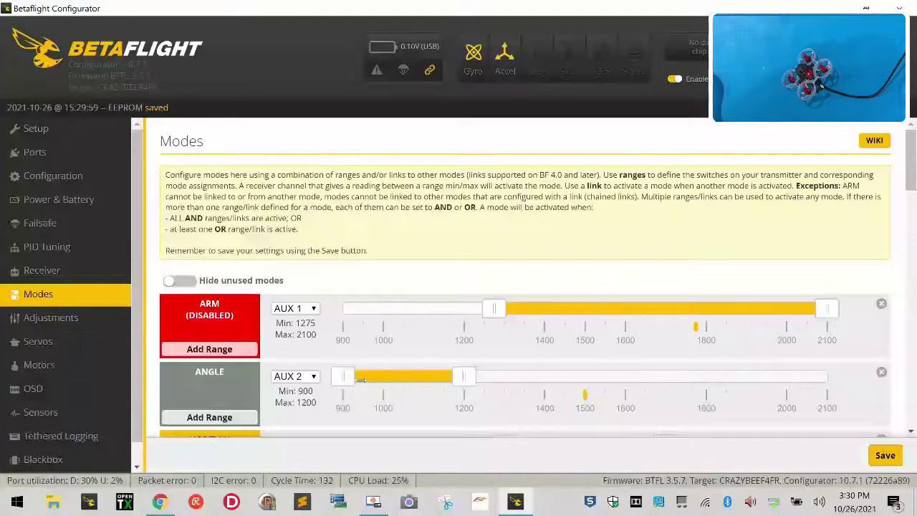
{"action": "left_click", "coordinate": [50, 318]}
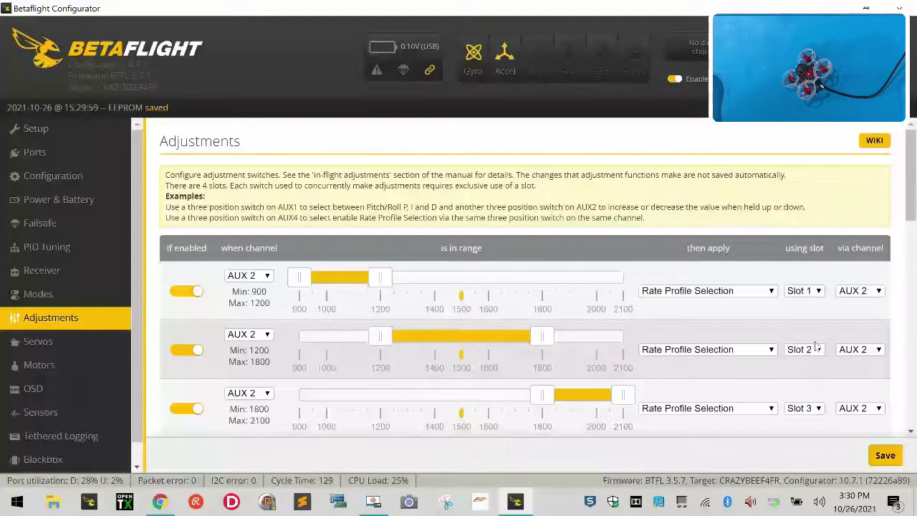
{"action": "scroll", "coordinate": [286, 399], "scroll_direction": "down", "scroll_amount": 2}
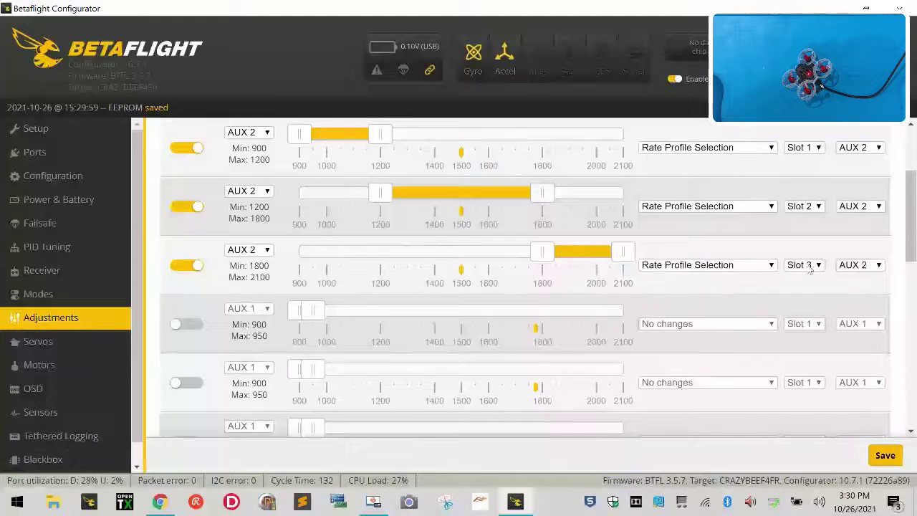
- Check the PID Tuning values of Profile 2 and Profile 3, including the PID controller settings
{"action": "left_click", "coordinate": [44, 248]}
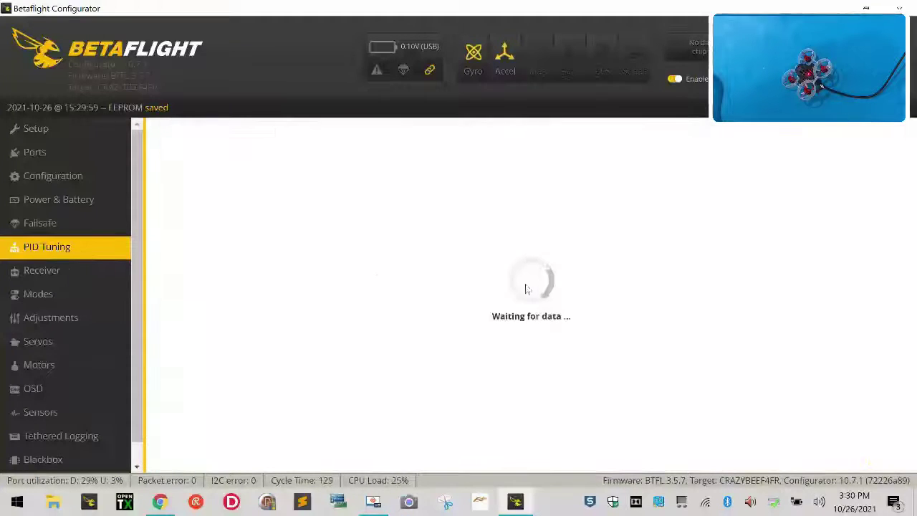
{"action": "left_click", "coordinate": [183, 195]}
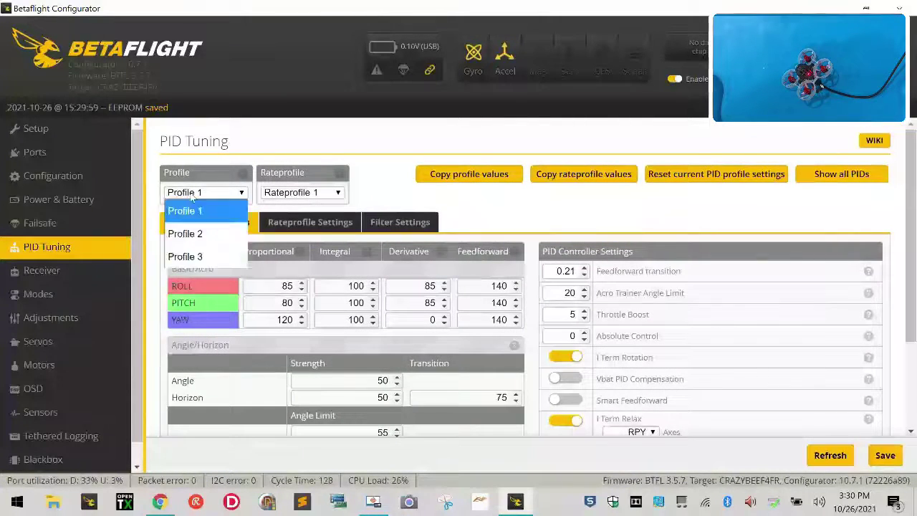
{"action": "left_click", "coordinate": [187, 232]}
{"action": "left_click", "coordinate": [204, 195]}
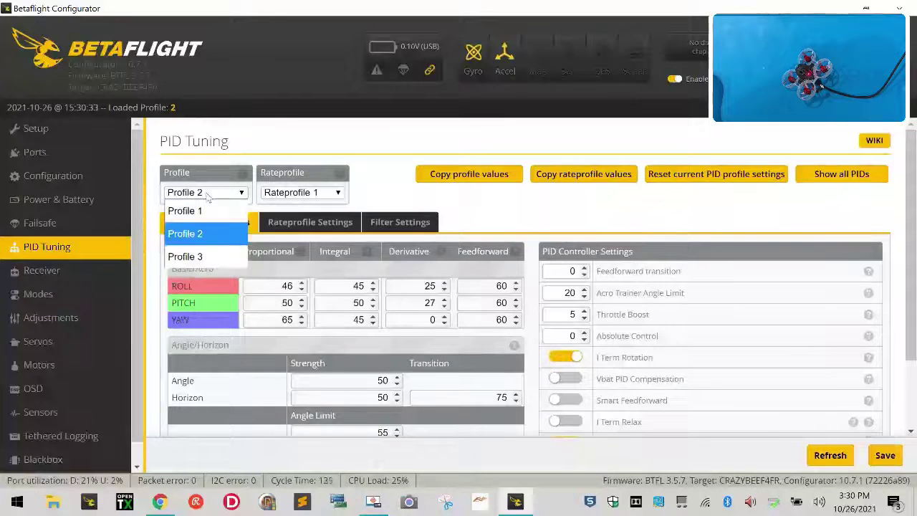
{"action": "left_click", "coordinate": [200, 256]}
{"action": "scroll", "coordinate": [581, 329], "scroll_direction": "down", "scroll_amount": 2}
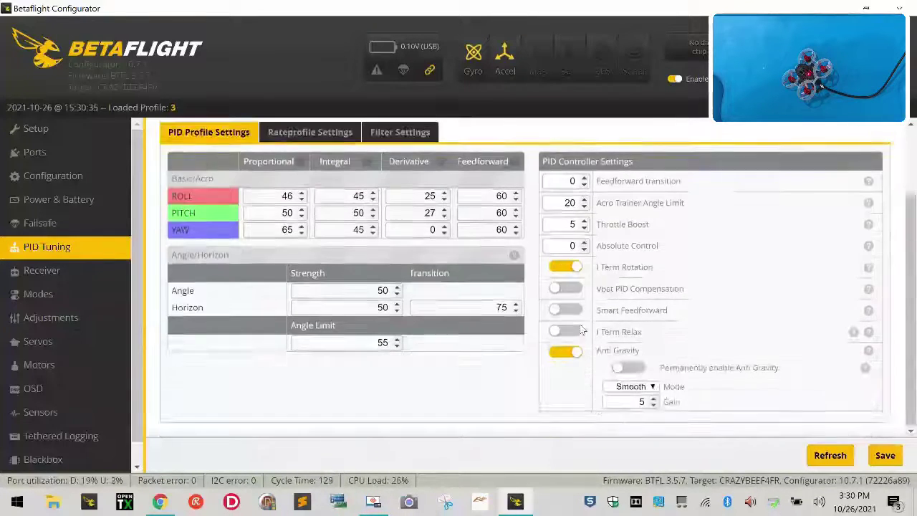
{"action": "scroll", "coordinate": [582, 329], "scroll_direction": "up", "scroll_amount": 2}
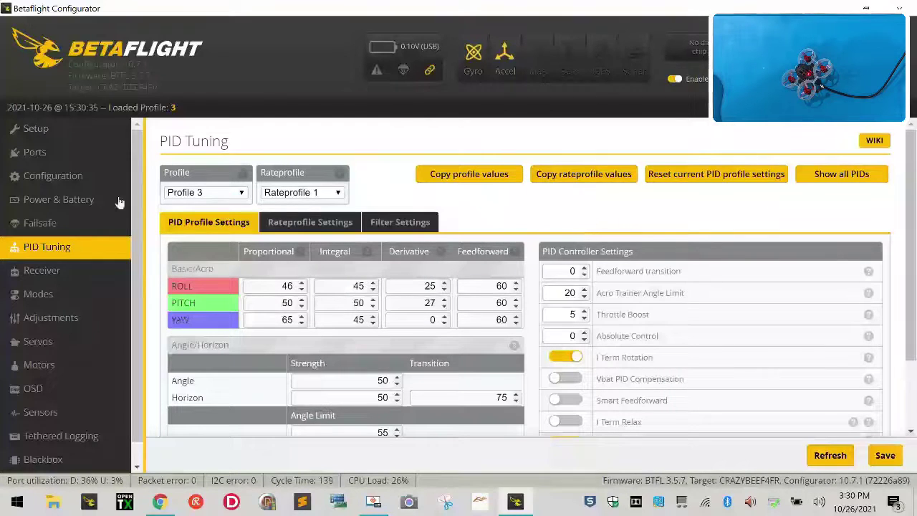
- Try raising the minimum of the ARM mode's AUX 1 range to 1400
{"action": "left_click", "coordinate": [67, 294]}
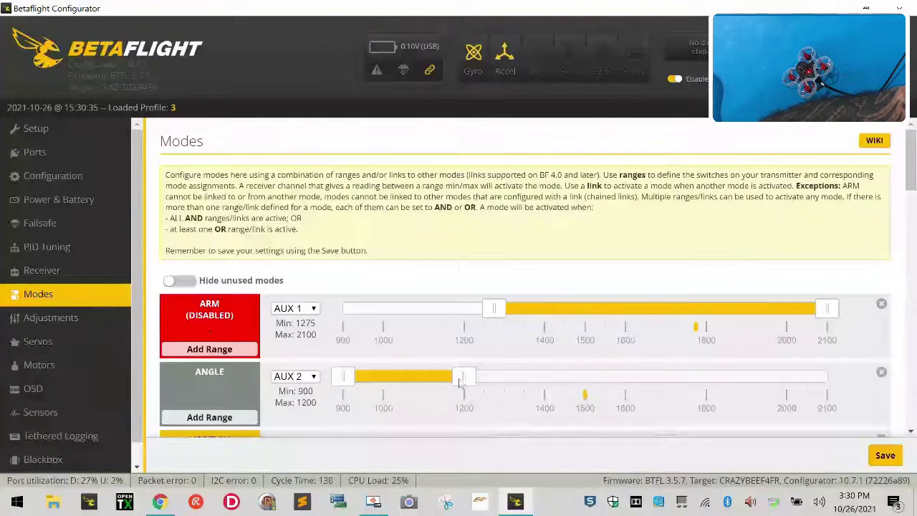
{"action": "scroll", "coordinate": [461, 380], "scroll_direction": "down", "scroll_amount": 2}
{"action": "scroll", "coordinate": [459, 381], "scroll_direction": "up", "scroll_amount": 2}
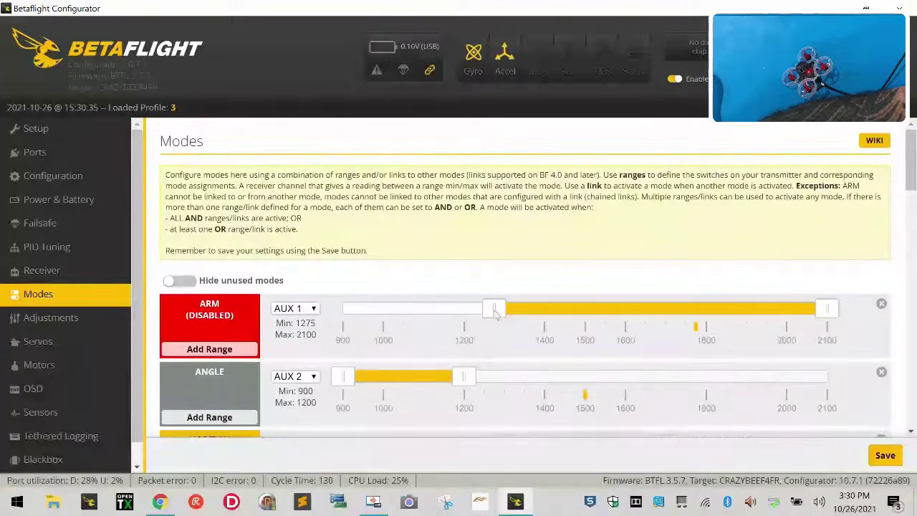
{"action": "left_click_drag", "start_coordinate": [494, 309], "coordinate": [544, 313]}
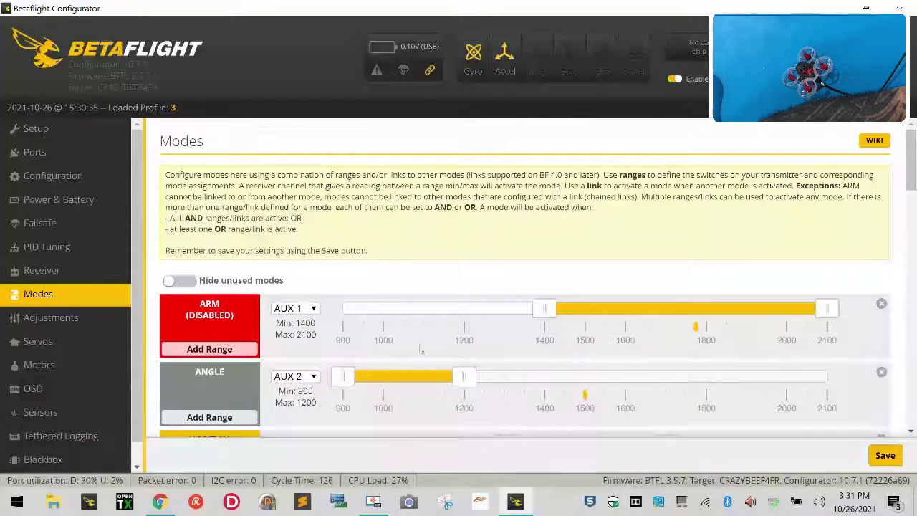
- Review the Angle, Horizon and Failsafe mode ranges and compare them with the AUX 2 ranges on the Adjustments page
{"action": "scroll", "coordinate": [343, 362], "scroll_direction": "down", "scroll_amount": 2}
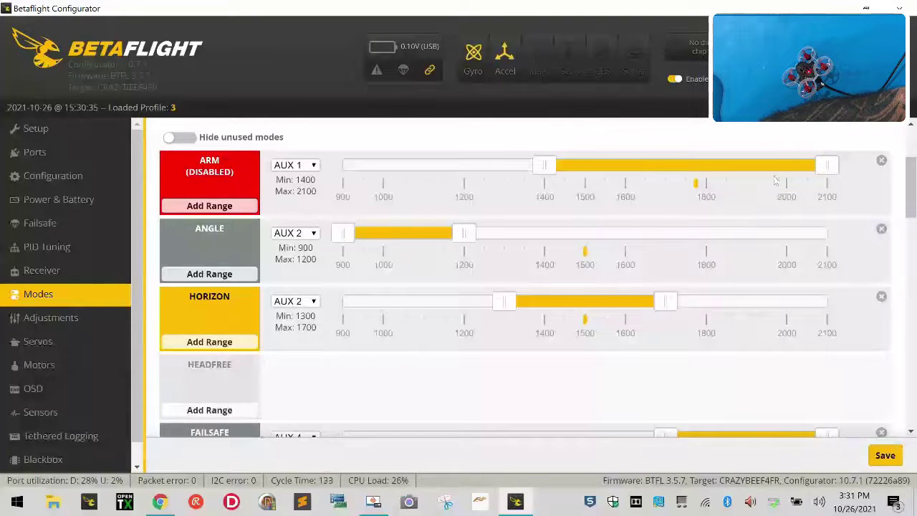
{"action": "scroll", "coordinate": [604, 370], "scroll_direction": "down", "scroll_amount": 2}
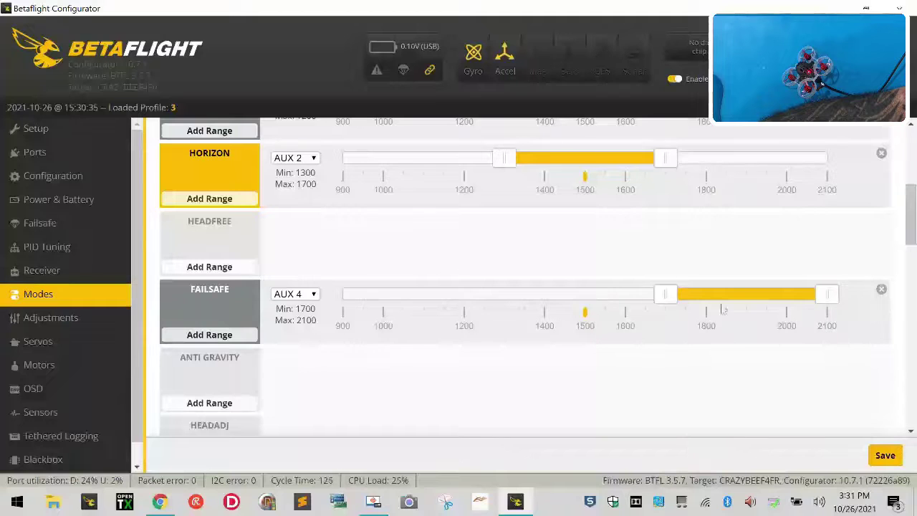
{"action": "scroll", "coordinate": [542, 259], "scroll_direction": "up", "scroll_amount": 2}
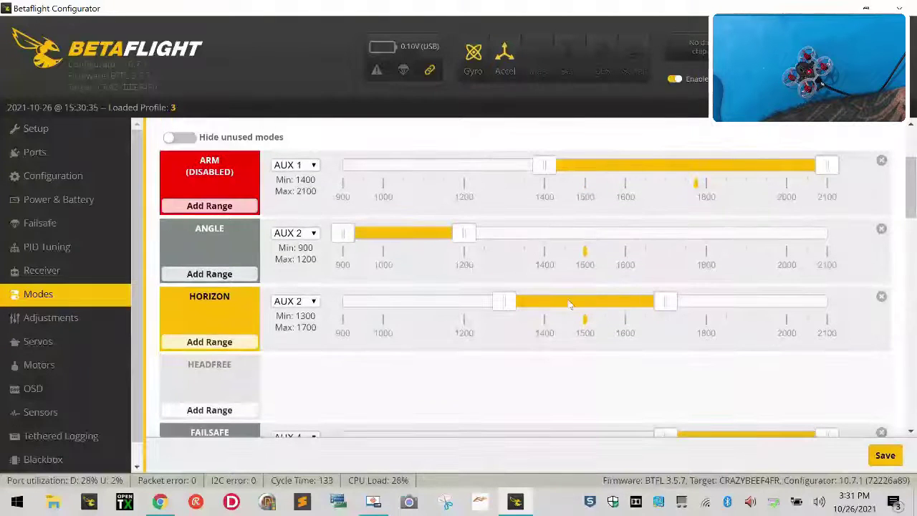
{"action": "left_click", "coordinate": [108, 317]}
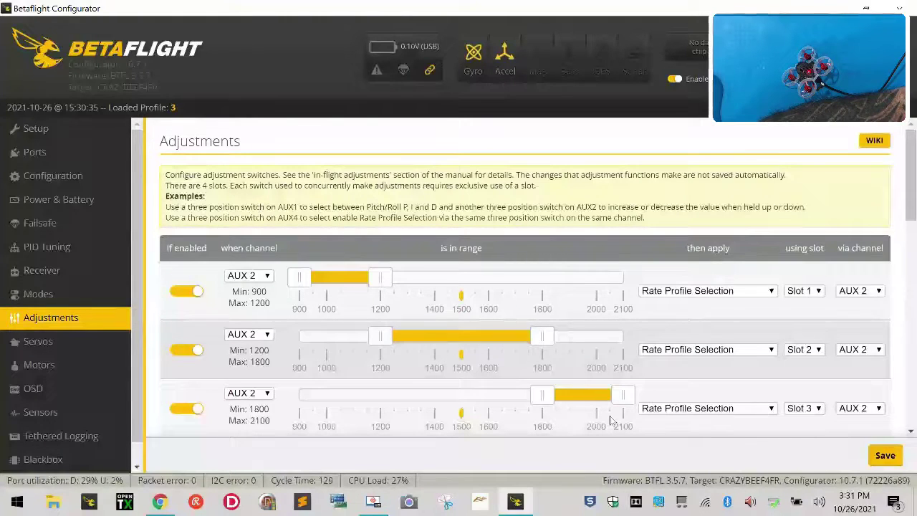
- Move the Horizon mode's AUX 2 range to 1700–2100 and the Angle mode's AUX 2 range to 1300–1600
{"action": "left_click", "coordinate": [51, 295]}
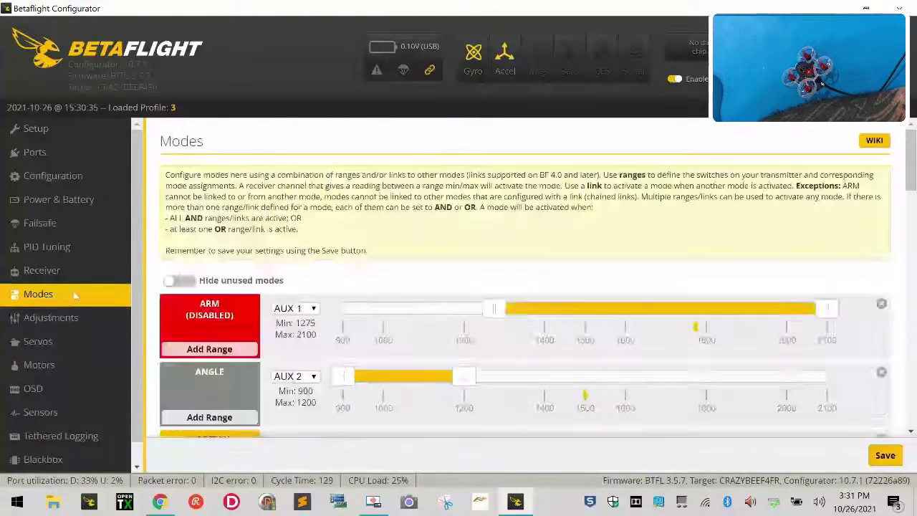
{"action": "scroll", "coordinate": [387, 386], "scroll_direction": "down", "scroll_amount": 2}
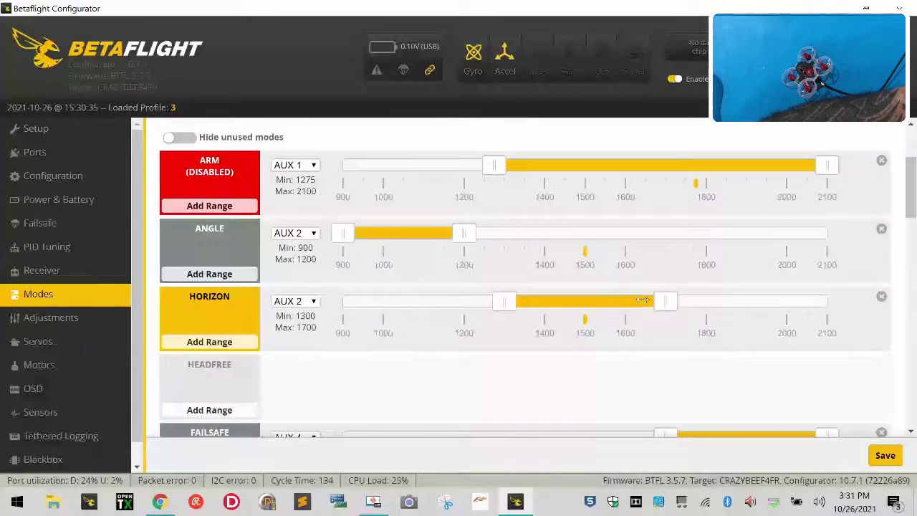
{"action": "left_click_drag", "start_coordinate": [615, 303], "coordinate": [777, 303]}
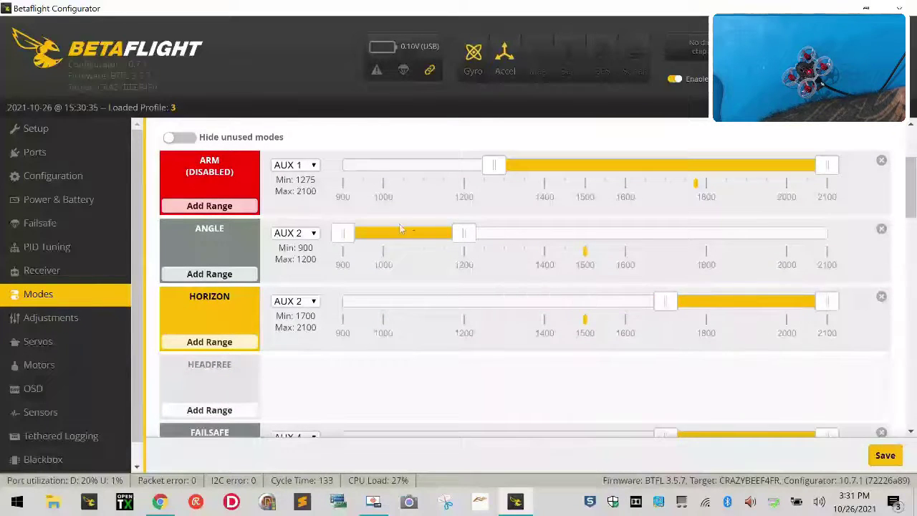
{"action": "left_click_drag", "start_coordinate": [418, 231], "coordinate": [573, 243]}
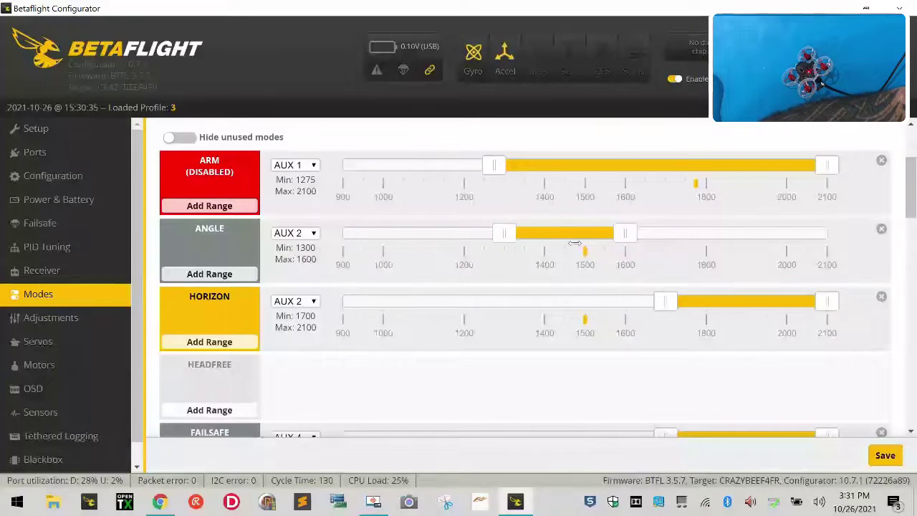
- Move Air Mode's range to 900–1300, change its AUX channel, and save the mode settings
{"action": "scroll", "coordinate": [576, 286], "scroll_direction": "down", "scroll_amount": 6}
{"action": "scroll", "coordinate": [603, 322], "scroll_direction": "down", "scroll_amount": 2}
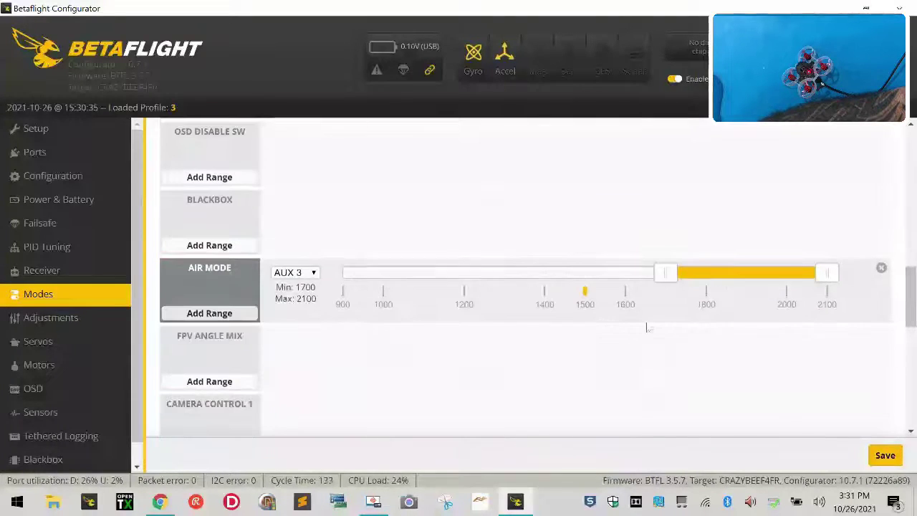
{"action": "left_click_drag", "start_coordinate": [763, 272], "coordinate": [412, 253]}
{"action": "left_click", "coordinate": [300, 270]}
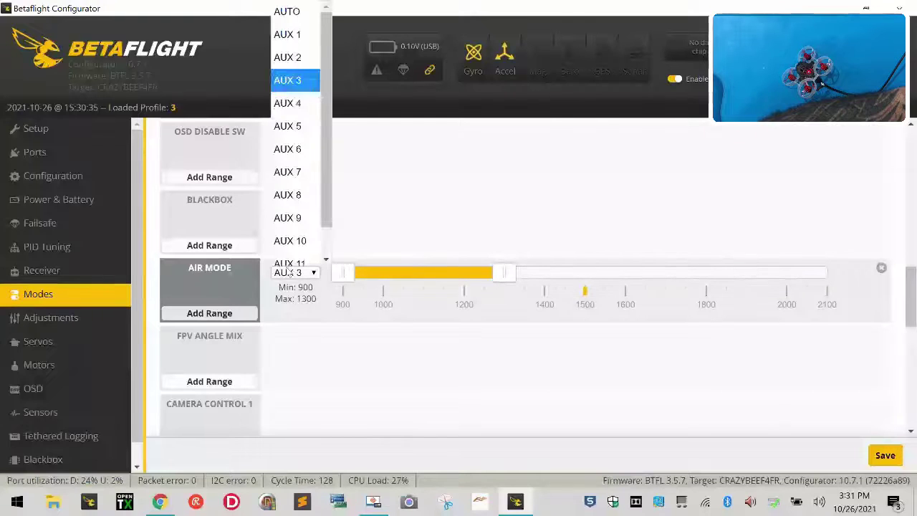
{"action": "left_click", "coordinate": [296, 45]}
{"action": "scroll", "coordinate": [530, 372], "scroll_direction": "up", "scroll_amount": 5}
{"action": "scroll", "coordinate": [436, 337], "scroll_direction": "up", "scroll_amount": 3}
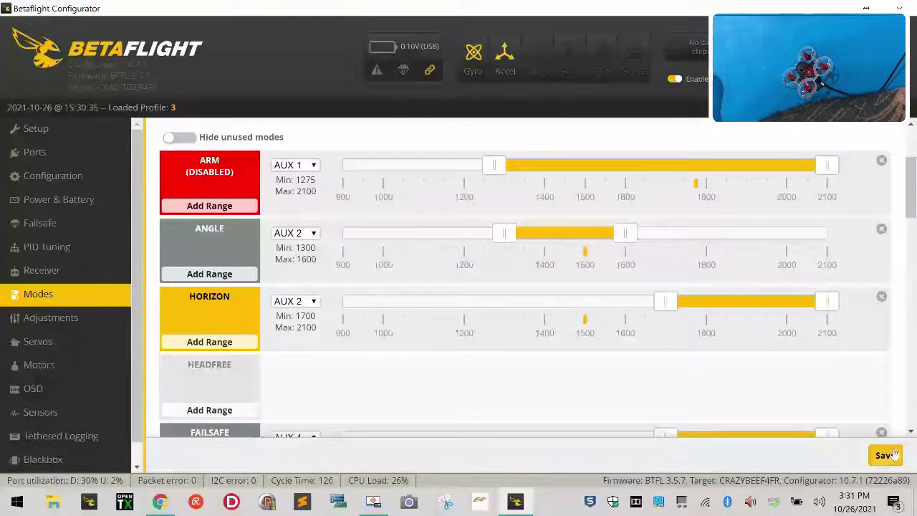
- On the Adjustments page, set the Slot 1 rate profile range to 1350–1650 and the Slot 2 range to 1725–2100
{"action": "left_click", "coordinate": [85, 319]}
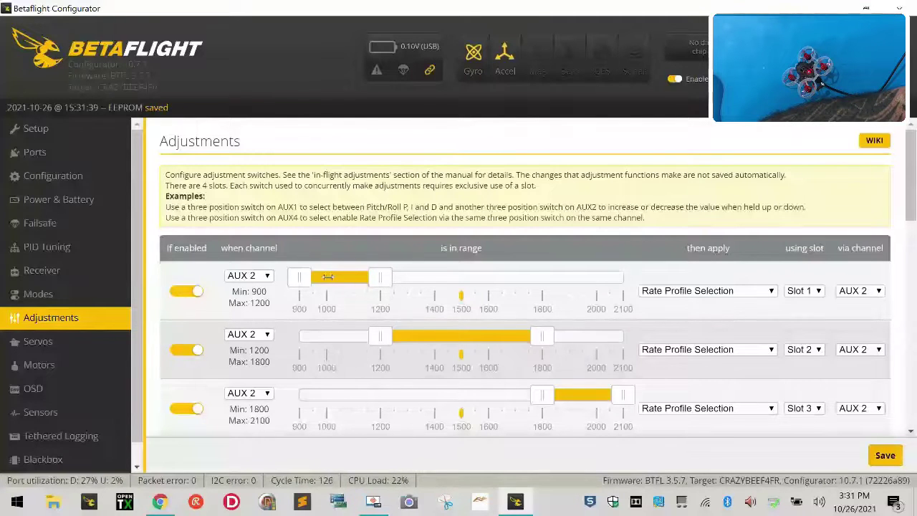
{"action": "left_click_drag", "start_coordinate": [328, 276], "coordinate": [446, 283]}
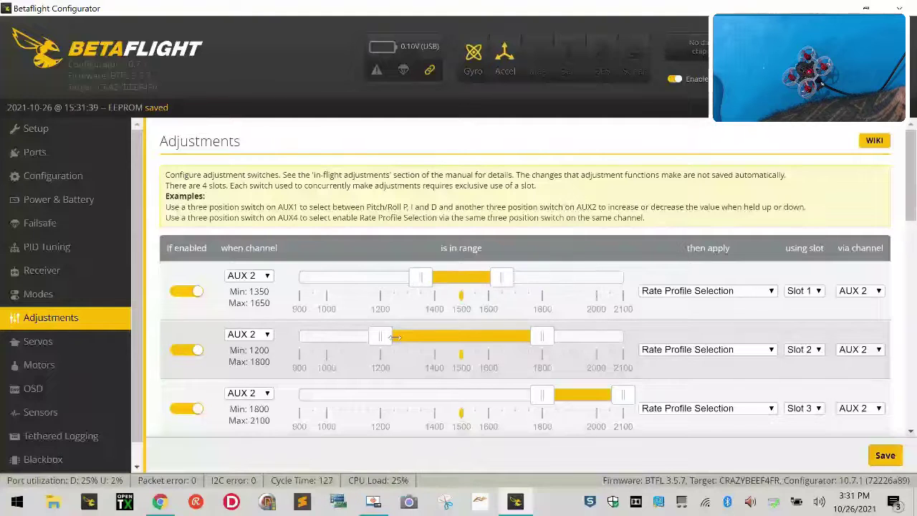
{"action": "left_click_drag", "start_coordinate": [380, 336], "coordinate": [429, 341]}
{"action": "left_click_drag", "start_coordinate": [484, 335], "coordinate": [621, 339]}
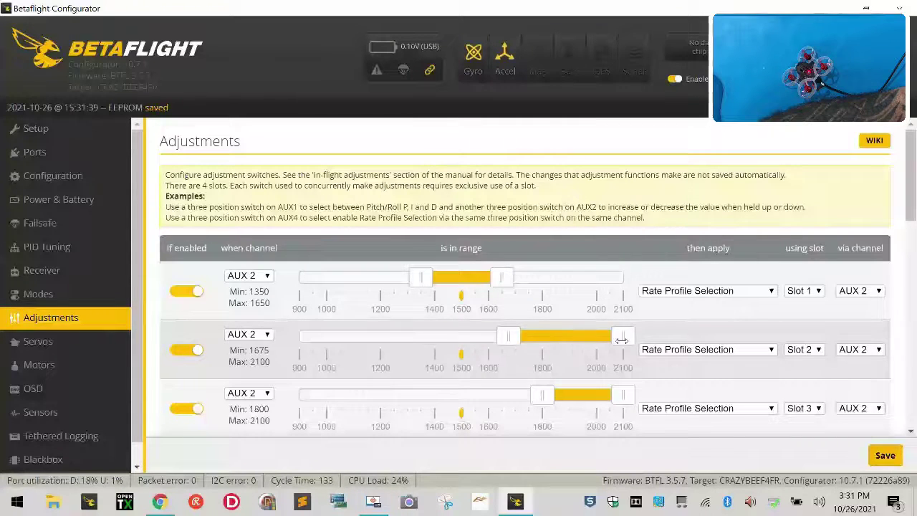
{"action": "left_click_drag", "start_coordinate": [508, 338], "coordinate": [522, 338]}
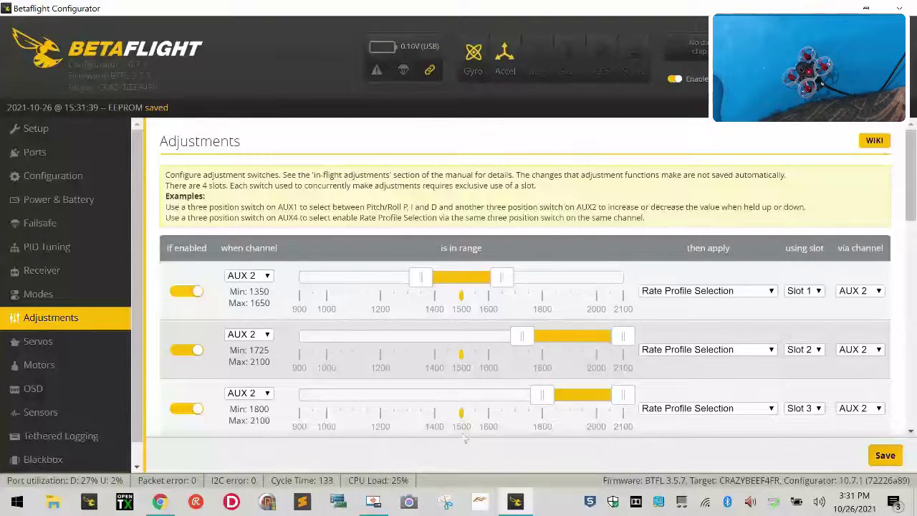
- Move the Slot 3 adjustment range to 900–1250, widen the Slot 1 range to 1325–1675, and save the adjustments
{"action": "left_click_drag", "start_coordinate": [580, 394], "coordinate": [397, 399]}
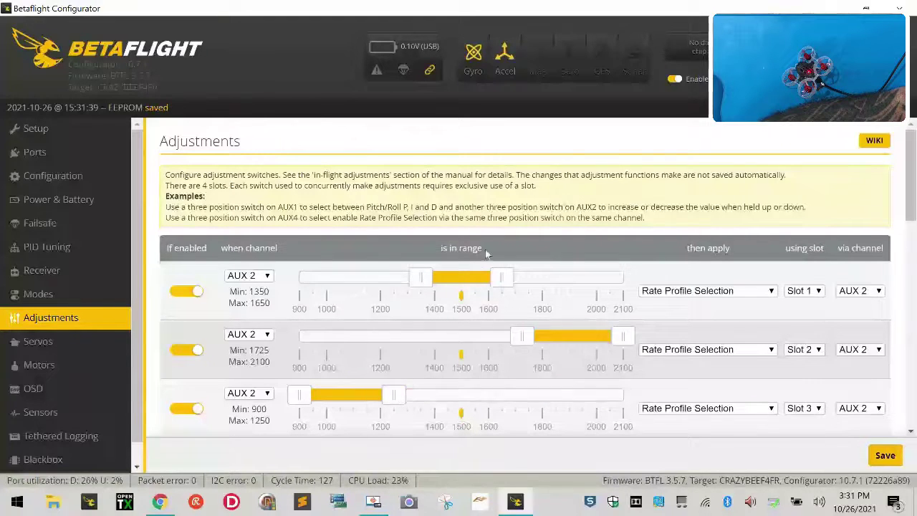
{"action": "left_click_drag", "start_coordinate": [502, 280], "coordinate": [510, 280]}
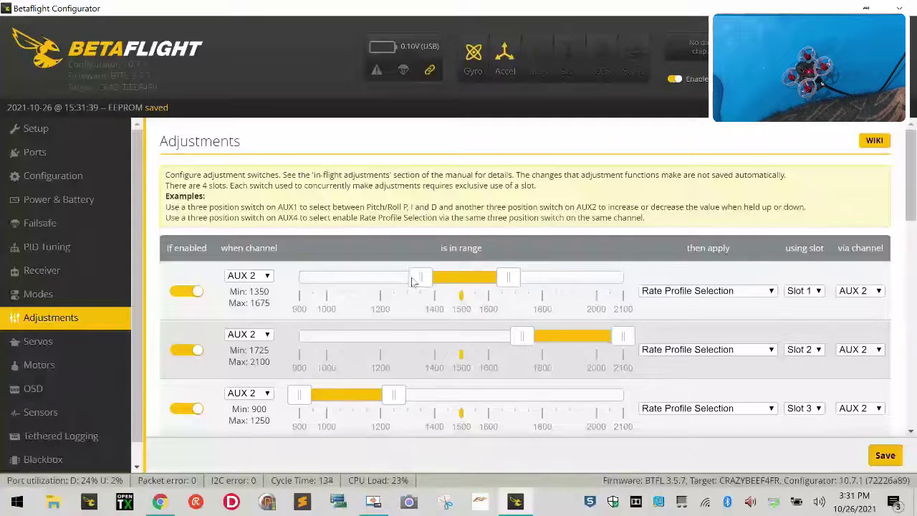
{"action": "left_click_drag", "start_coordinate": [414, 282], "coordinate": [410, 281]}
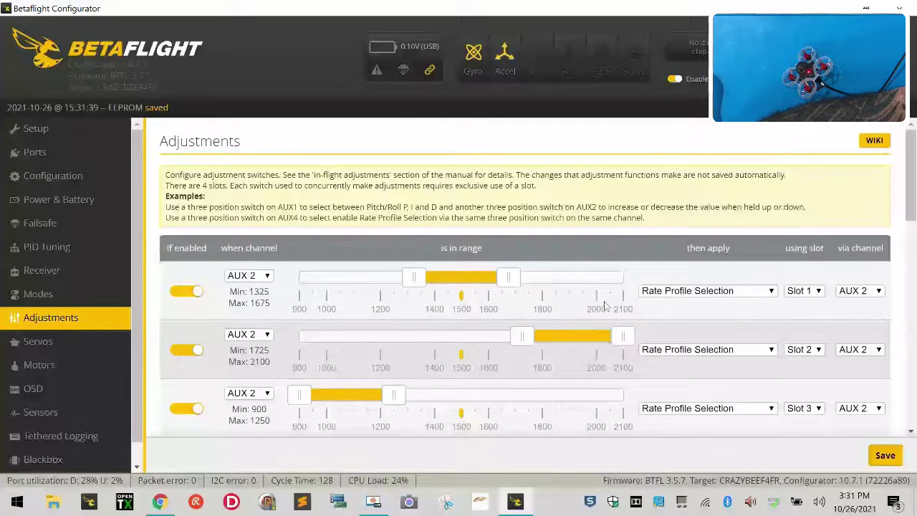
{"action": "scroll", "coordinate": [308, 369], "scroll_direction": "down", "scroll_amount": 2}
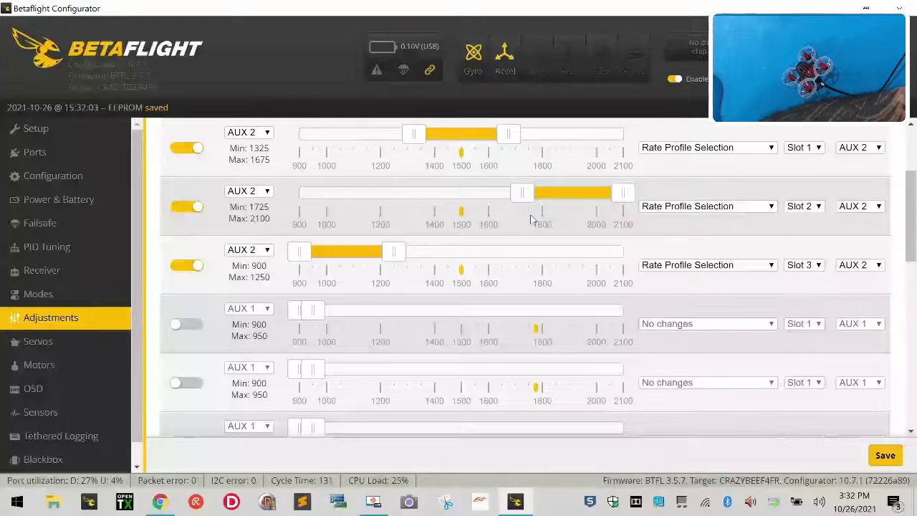
{"action": "scroll", "coordinate": [511, 403], "scroll_direction": "up", "scroll_amount": 2}
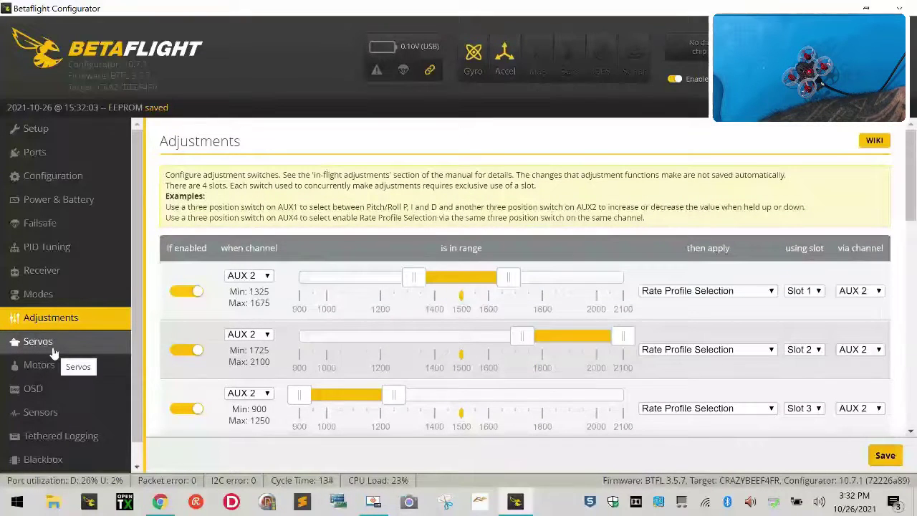
- Disable the battery current draw, mAh drawn, fly mode, RSSI value, throttle position and Timer 2 elements in the OSD
{"action": "left_click", "coordinate": [82, 369]}
{"action": "left_click", "coordinate": [73, 401]}
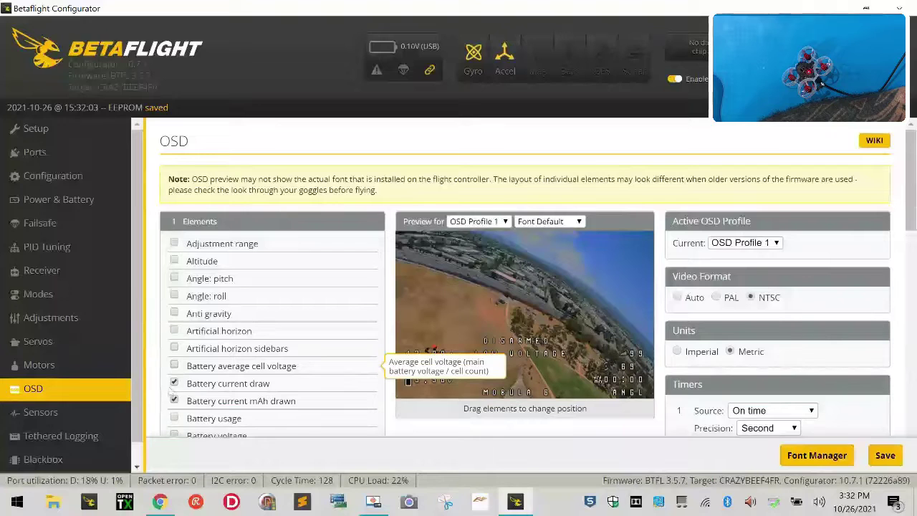
{"action": "scroll", "coordinate": [176, 373], "scroll_direction": "down", "scroll_amount": 4}
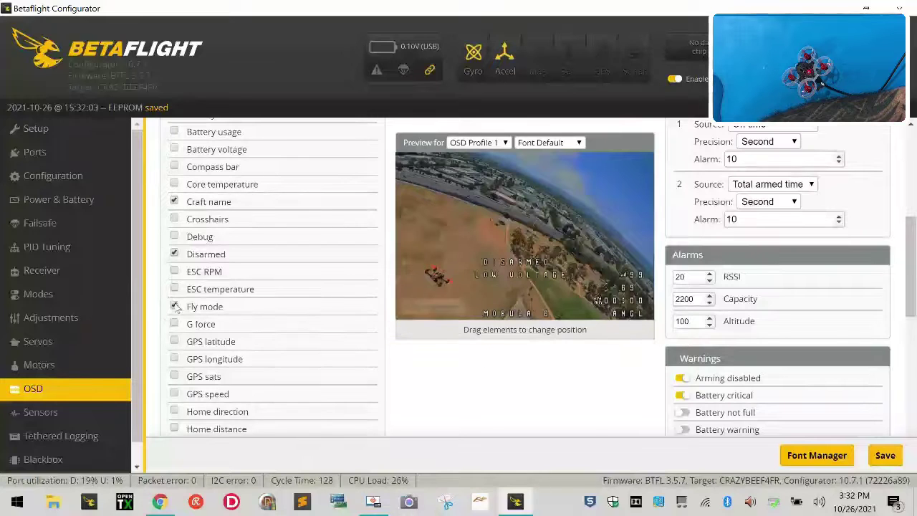
{"action": "scroll", "coordinate": [175, 307], "scroll_direction": "down", "scroll_amount": 4}
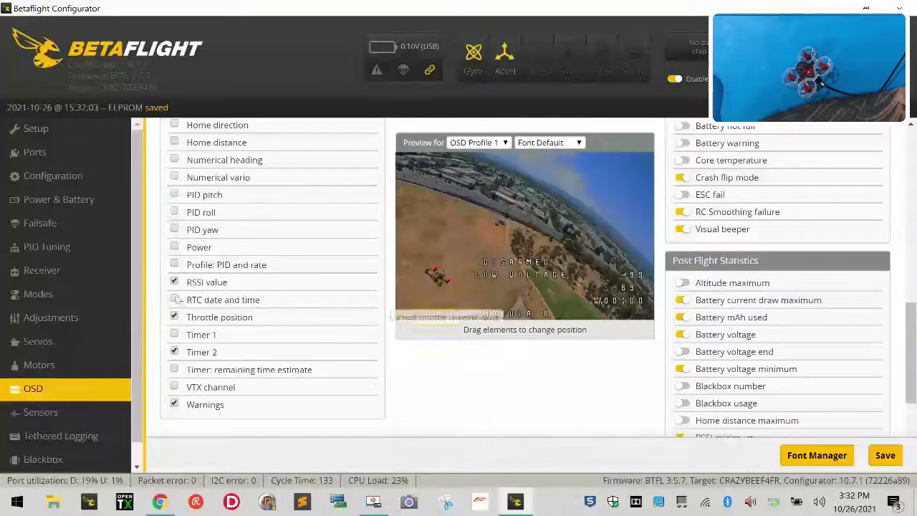
{"action": "left_click", "coordinate": [175, 286]}
{"action": "left_click", "coordinate": [174, 318]}
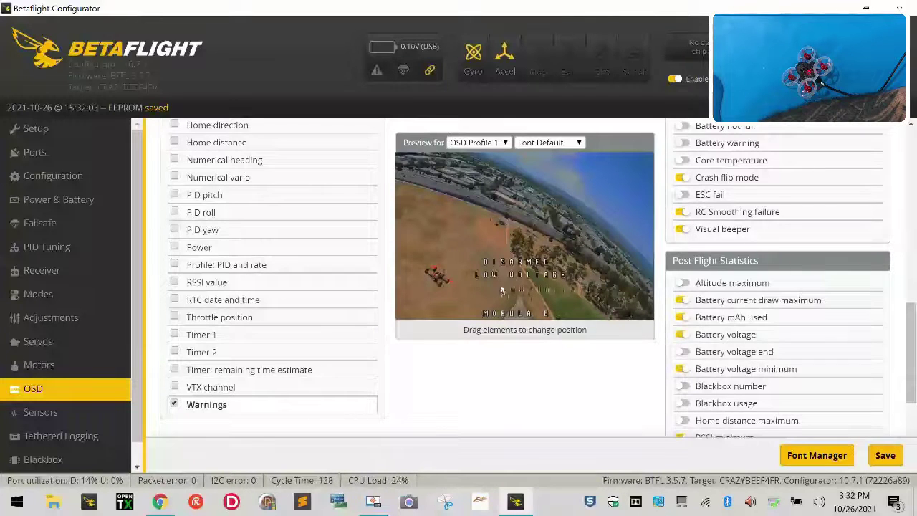
- Move the low voltage warning below the Disarmed text in the OSD preview and disable the Disarmed element
{"action": "left_click_drag", "start_coordinate": [511, 277], "coordinate": [457, 283]}
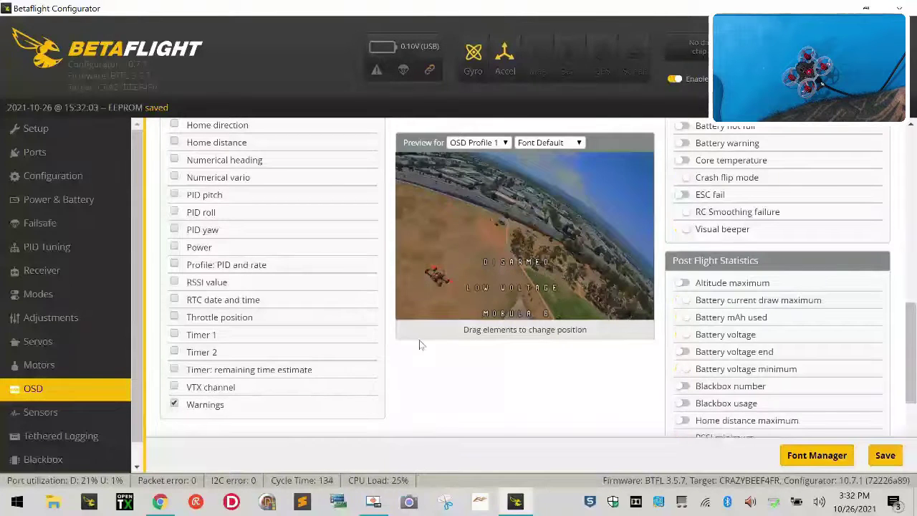
{"action": "scroll", "coordinate": [293, 318], "scroll_direction": "up", "scroll_amount": 8}
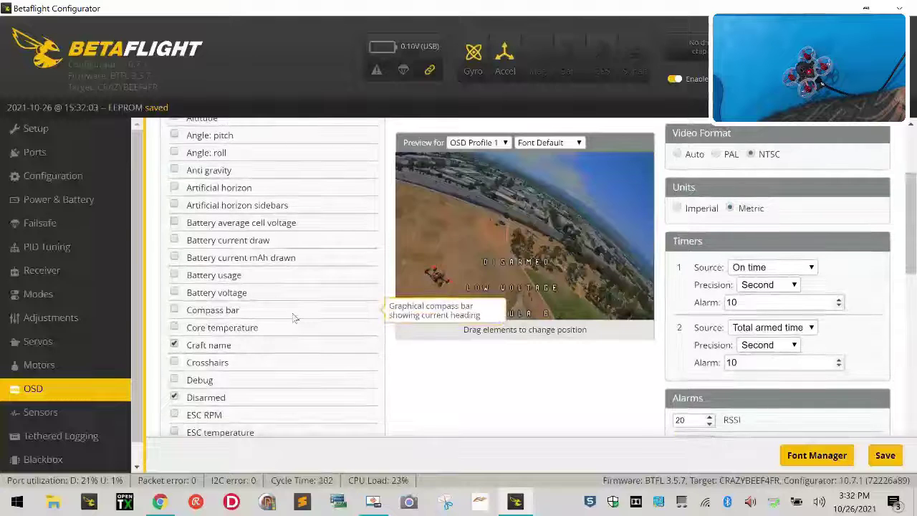
{"action": "left_click", "coordinate": [176, 398]}
- Enable the battery voltage element and place it in the upper-left corner of the OSD preview
{"action": "scroll", "coordinate": [248, 409], "scroll_direction": "up", "scroll_amount": 3}
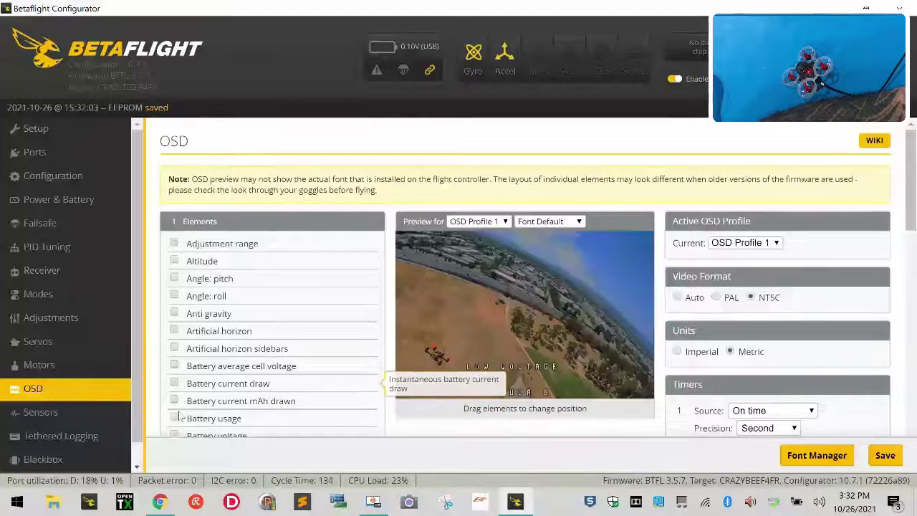
{"action": "left_click", "coordinate": [174, 434]}
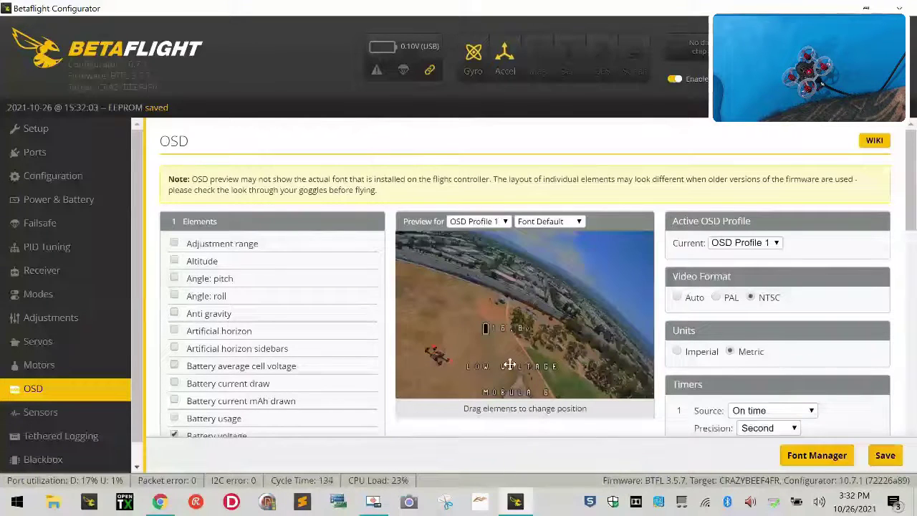
{"action": "left_click_drag", "start_coordinate": [505, 327], "coordinate": [403, 252]}
- Move the low voltage warning and the craft name up one above the other in the preview, and save the OSD settings
{"action": "scroll", "coordinate": [470, 342], "scroll_direction": "down", "scroll_amount": 2}
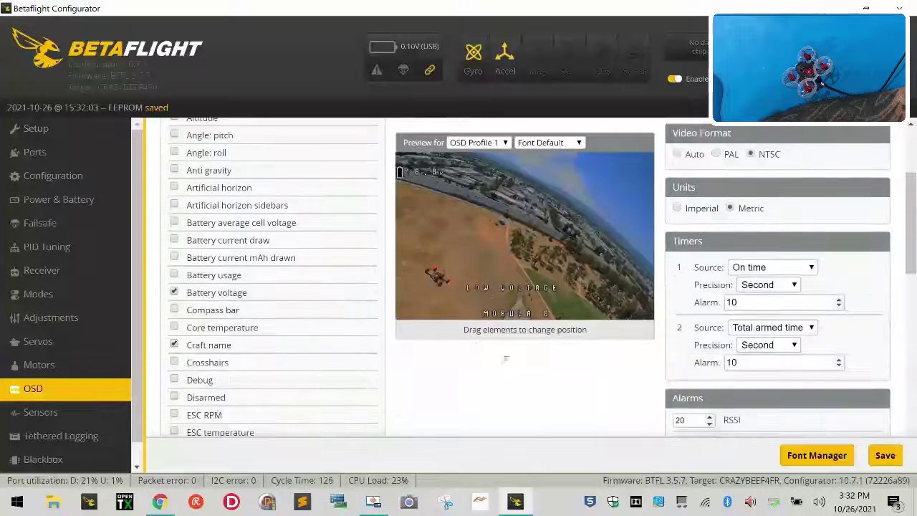
{"action": "left_click_drag", "start_coordinate": [501, 287], "coordinate": [474, 269]}
{"action": "left_click_drag", "start_coordinate": [516, 303], "coordinate": [490, 290]}
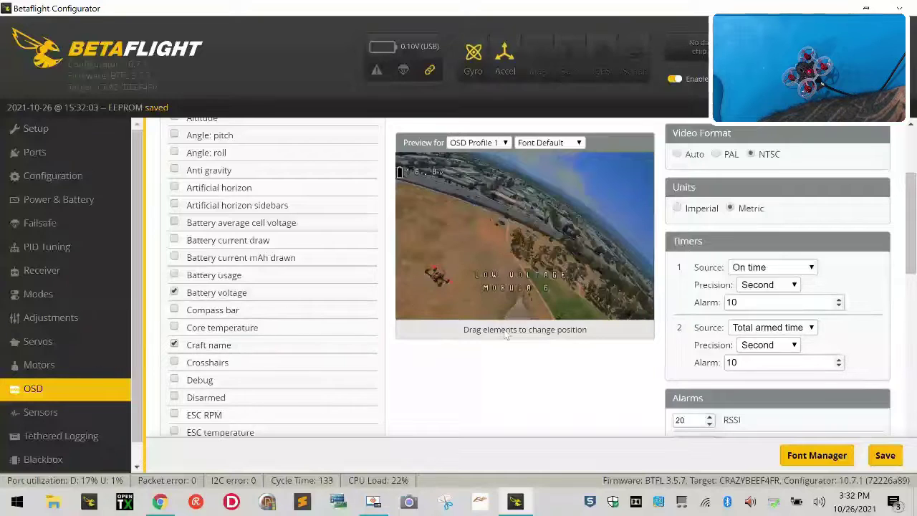
{"action": "scroll", "coordinate": [534, 345], "scroll_direction": "down", "scroll_amount": 4}
{"action": "scroll", "coordinate": [534, 345], "scroll_direction": "up", "scroll_amount": 4}
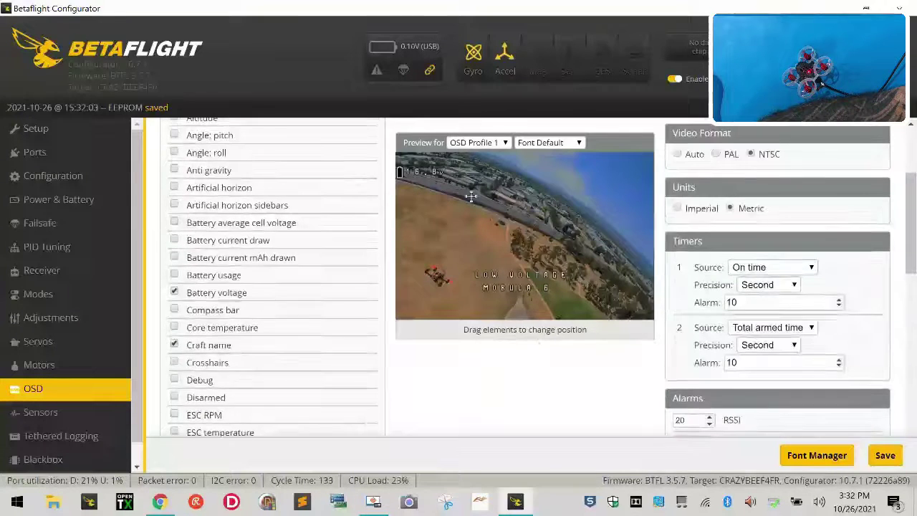
{"action": "left_click", "coordinate": [884, 455]}
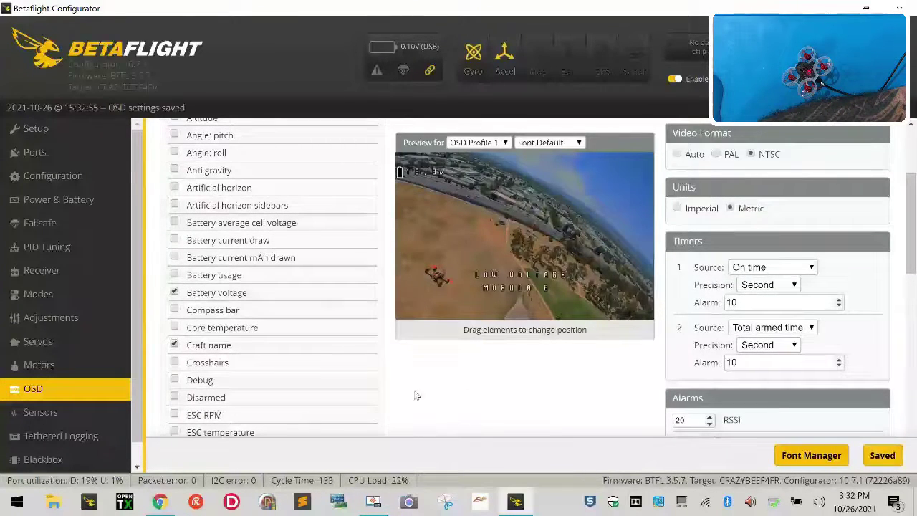
{"action": "scroll", "coordinate": [401, 380], "scroll_direction": "down", "scroll_amount": 4}
{"action": "scroll", "coordinate": [287, 393], "scroll_direction": "down", "scroll_amount": 4}
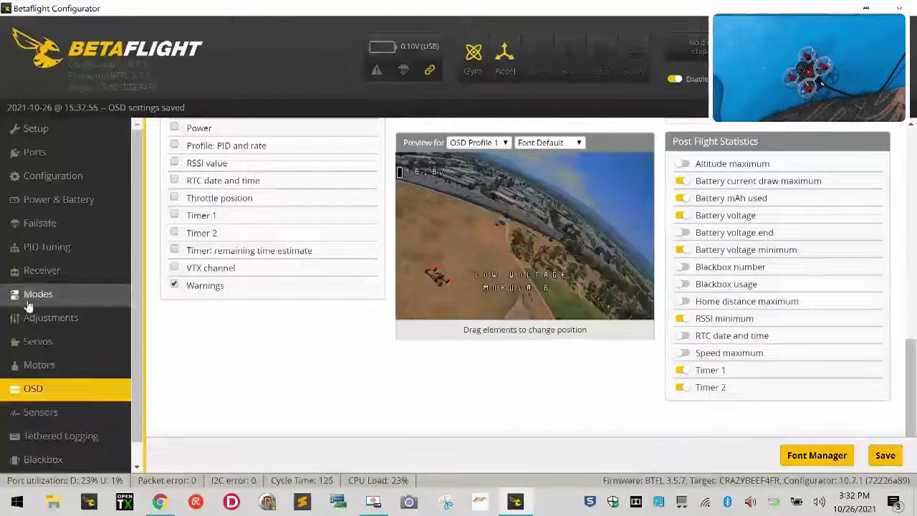
{"action": "left_click", "coordinate": [27, 253]}
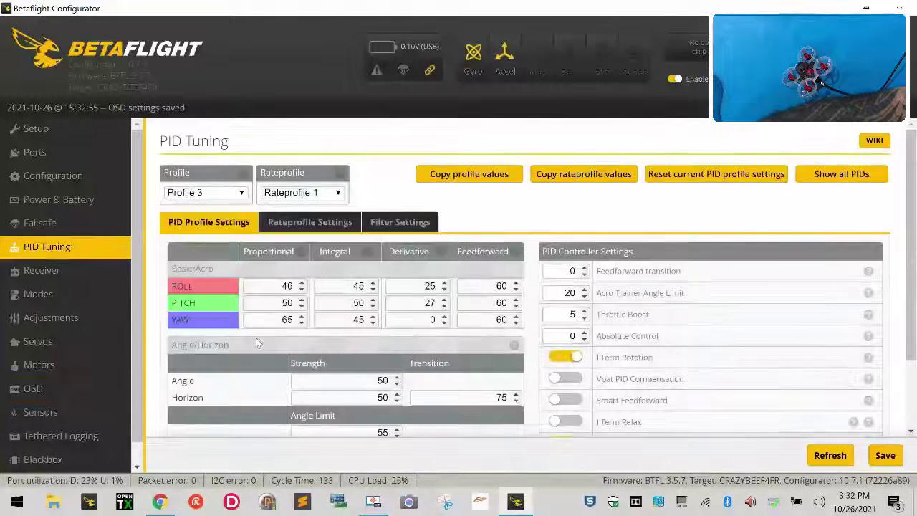
{"action": "left_click", "coordinate": [82, 174]}
{"action": "left_click", "coordinate": [101, 125]}
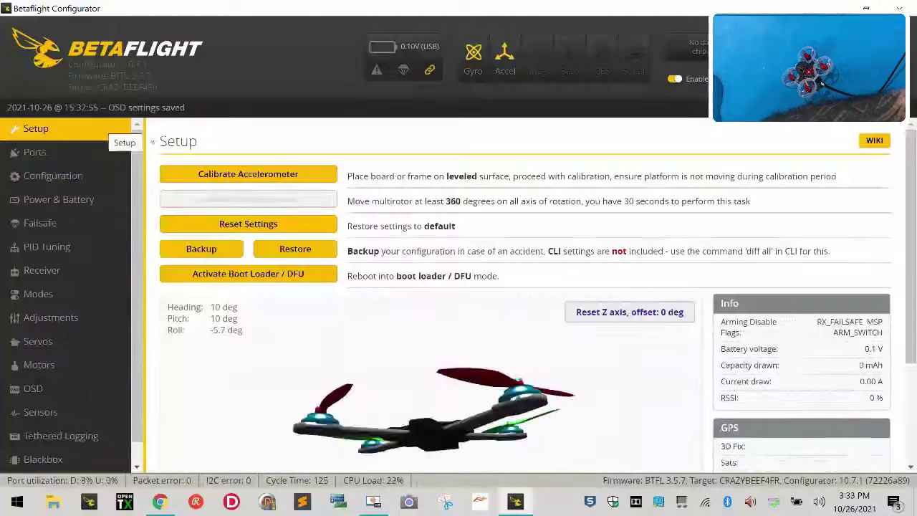
- Open the CLI and run the dump command to output the full configuration
{"action": "scroll", "coordinate": [41, 458], "scroll_direction": "down", "scroll_amount": 1}
{"action": "left_click", "coordinate": [33, 462]}
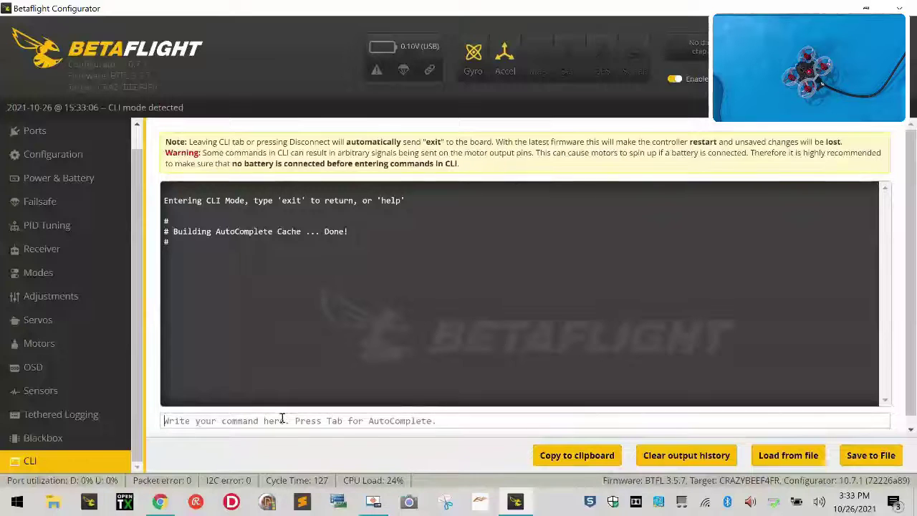
{"action": "type", "text": "dump"}
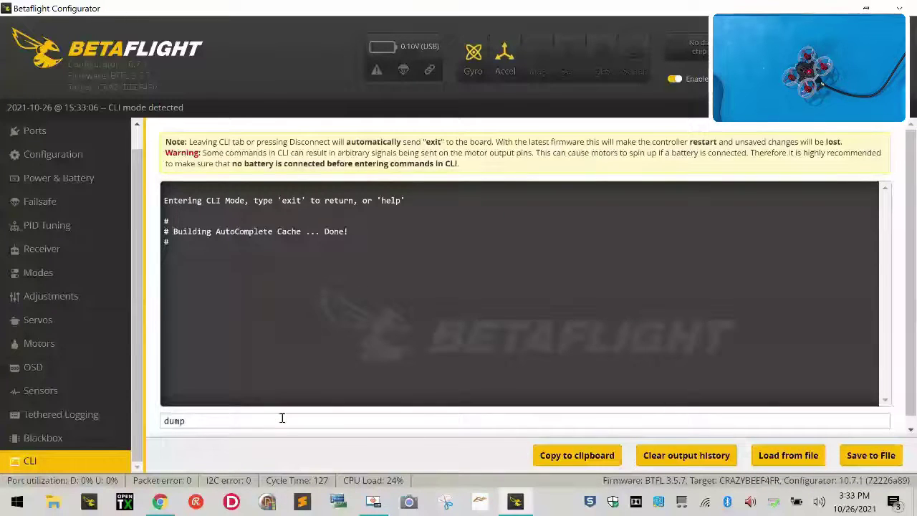
{"action": "key", "text": "Return"}
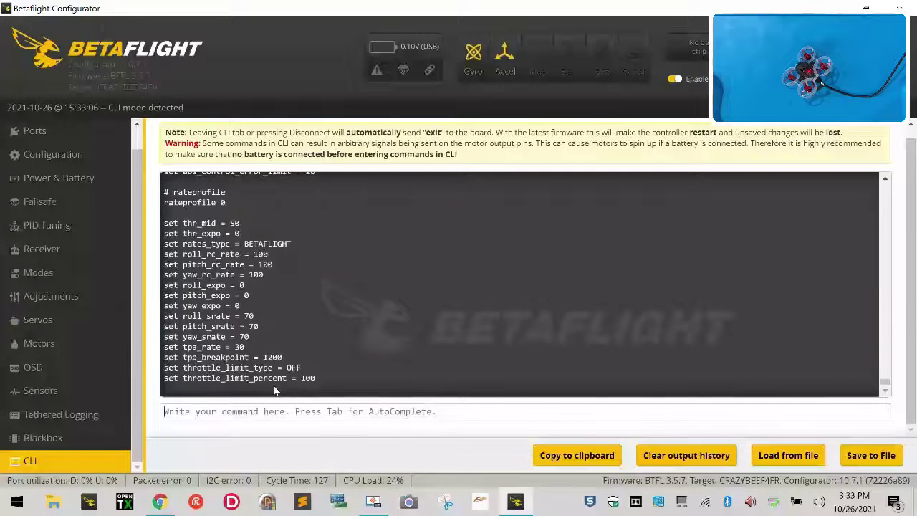
- Select the dump output from its last line up to the "# dump" line and copy it
{"action": "left_click_drag", "start_coordinate": [353, 378], "coordinate": [174, 283]}
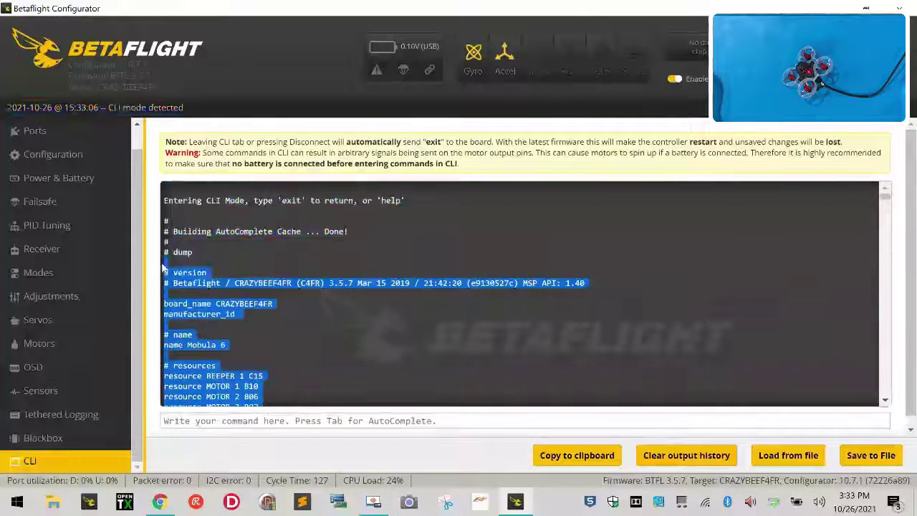
{"action": "left_click_drag", "start_coordinate": [163, 267], "coordinate": [172, 252]}
{"action": "right_click", "coordinate": [179, 253]}
{"action": "left_click", "coordinate": [204, 264]}
- Launch Notepad through the Run dialog and paste the copied dump into the empty document
{"action": "right_click", "coordinate": [18, 502]}
{"action": "left_click", "coordinate": [36, 430]}
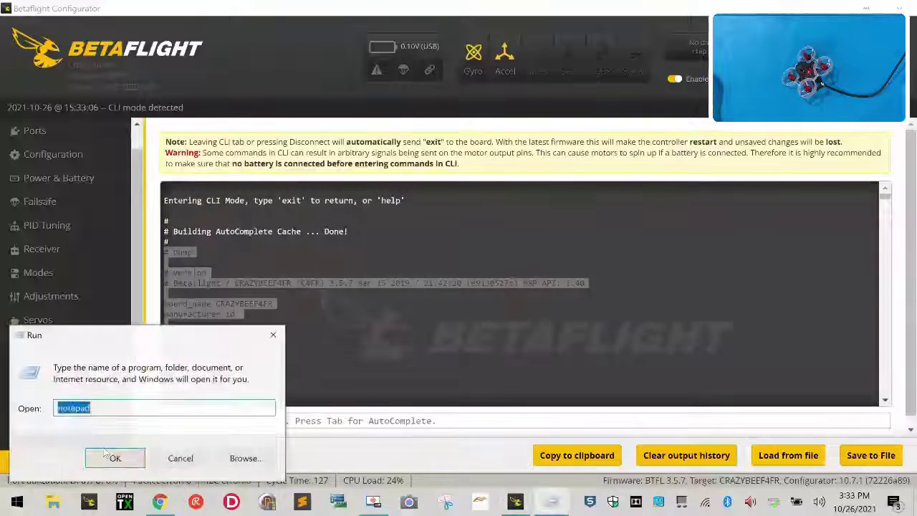
{"action": "left_click", "coordinate": [116, 458]}
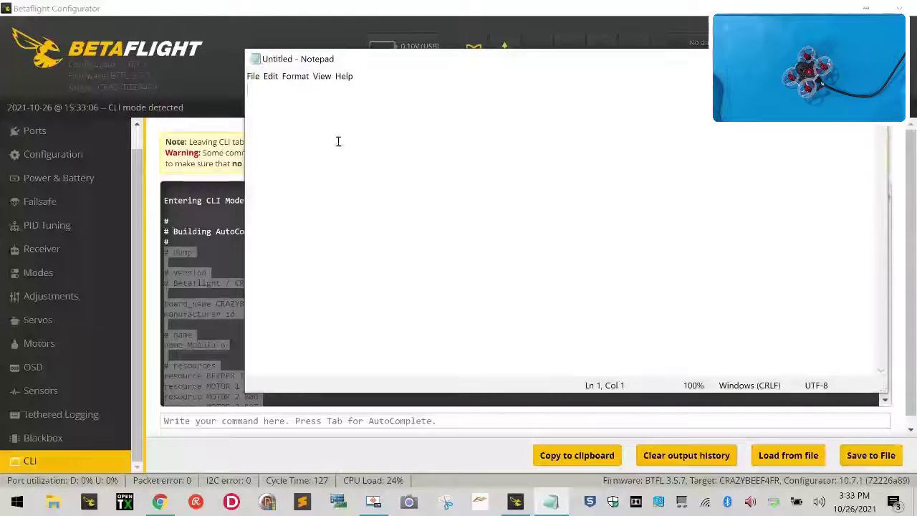
{"action": "right_click", "coordinate": [337, 142]}
{"action": "left_click", "coordinate": [293, 190]}
- Save the dump in the mobula folder under the 3.5.7 factory dump's file name with "factory" replaced by the owner's name, and return to Betaflight
{"action": "left_click", "coordinate": [252, 76]}
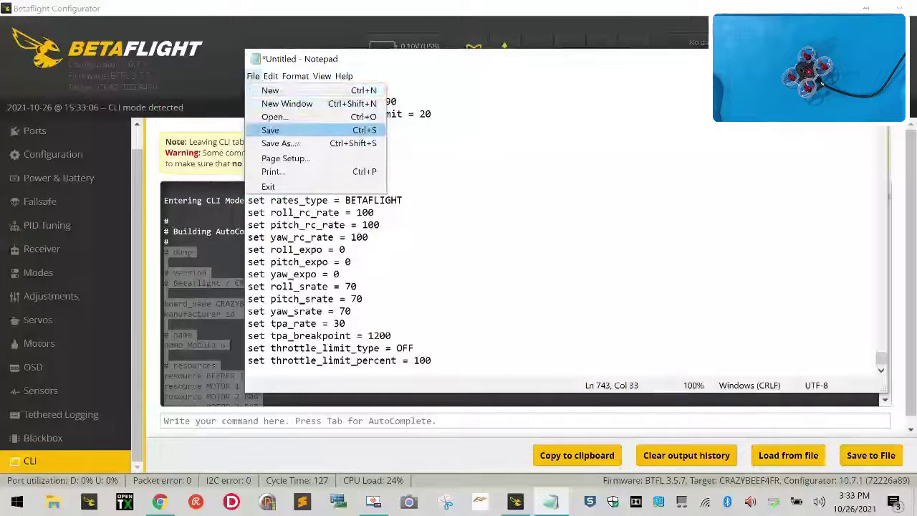
{"action": "left_click", "coordinate": [296, 143]}
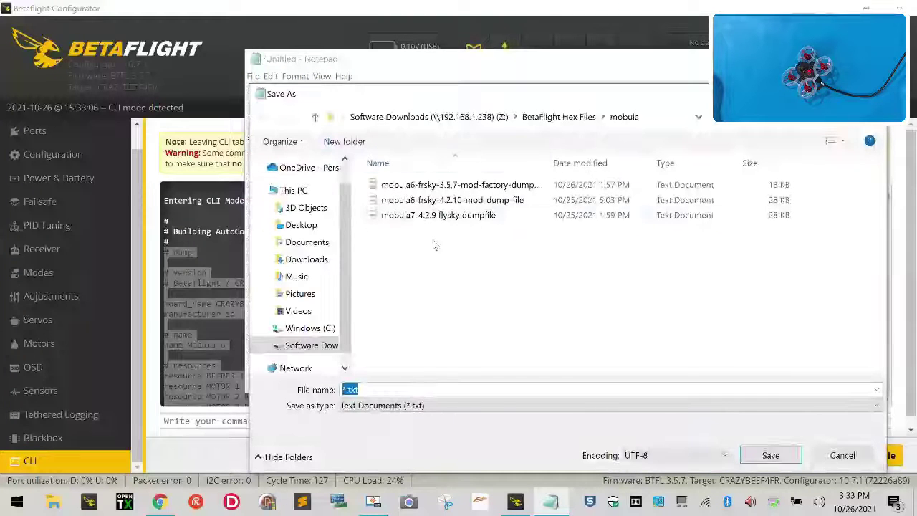
{"action": "left_click", "coordinate": [429, 185]}
{"action": "left_click", "coordinate": [454, 389]}
{"action": "double_click", "coordinate": [454, 389]}
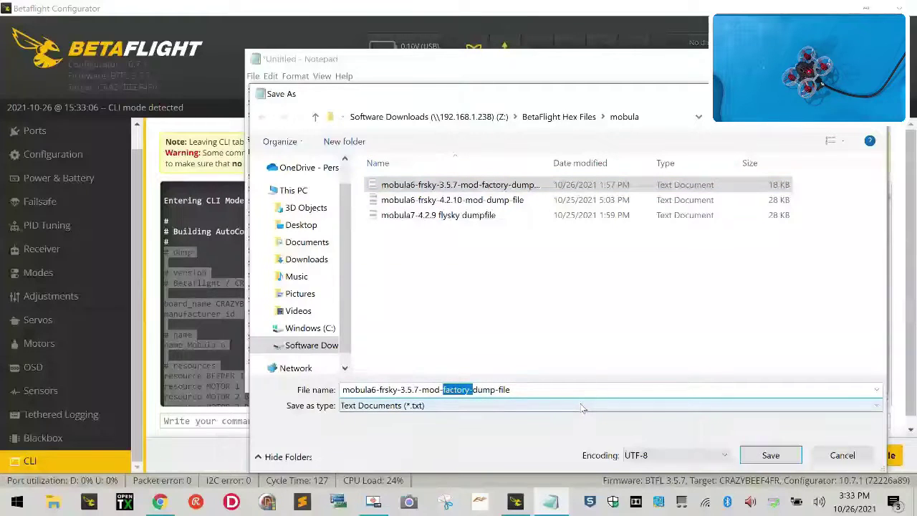
{"action": "type", "text": "tarek"}
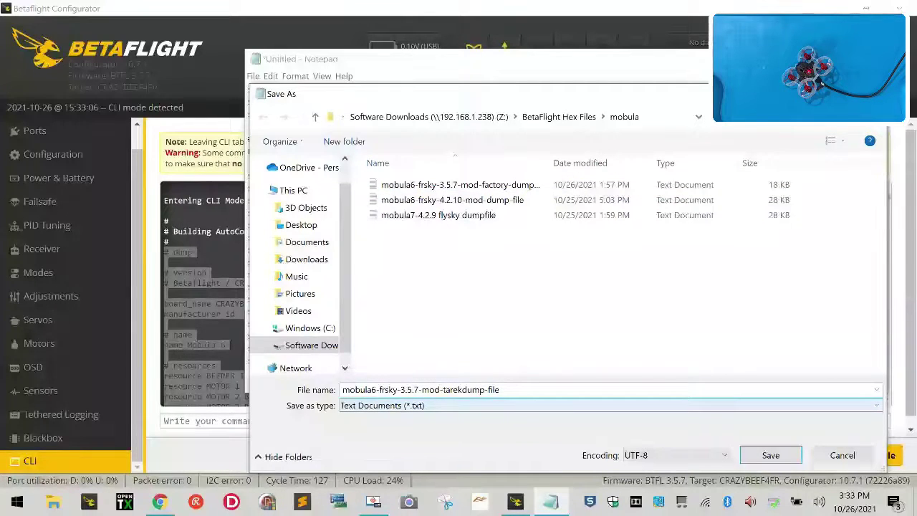
{"action": "type", "text": "-"}
{"action": "key", "text": "Return"}
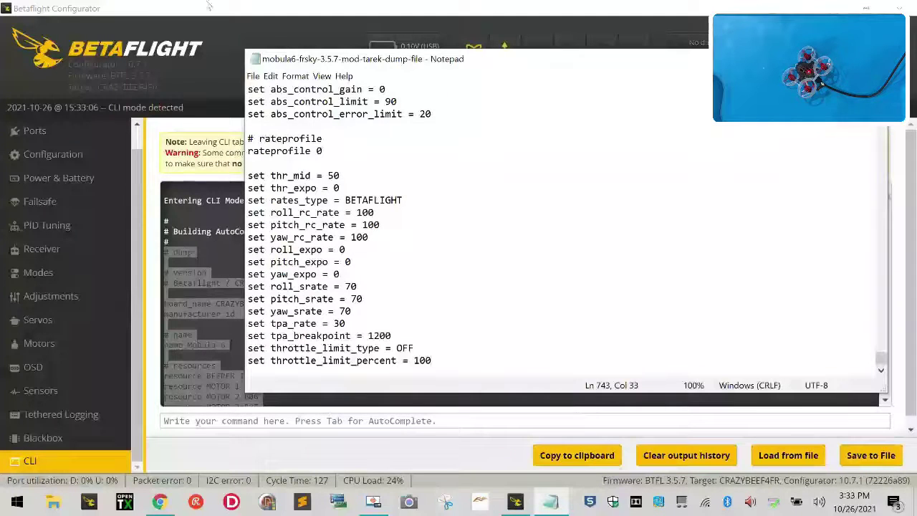
{"action": "left_click", "coordinate": [265, 18]}
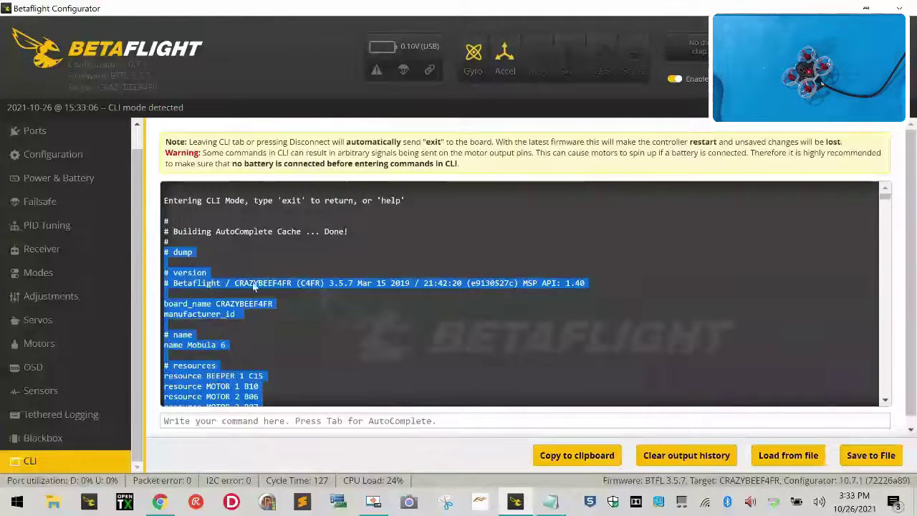